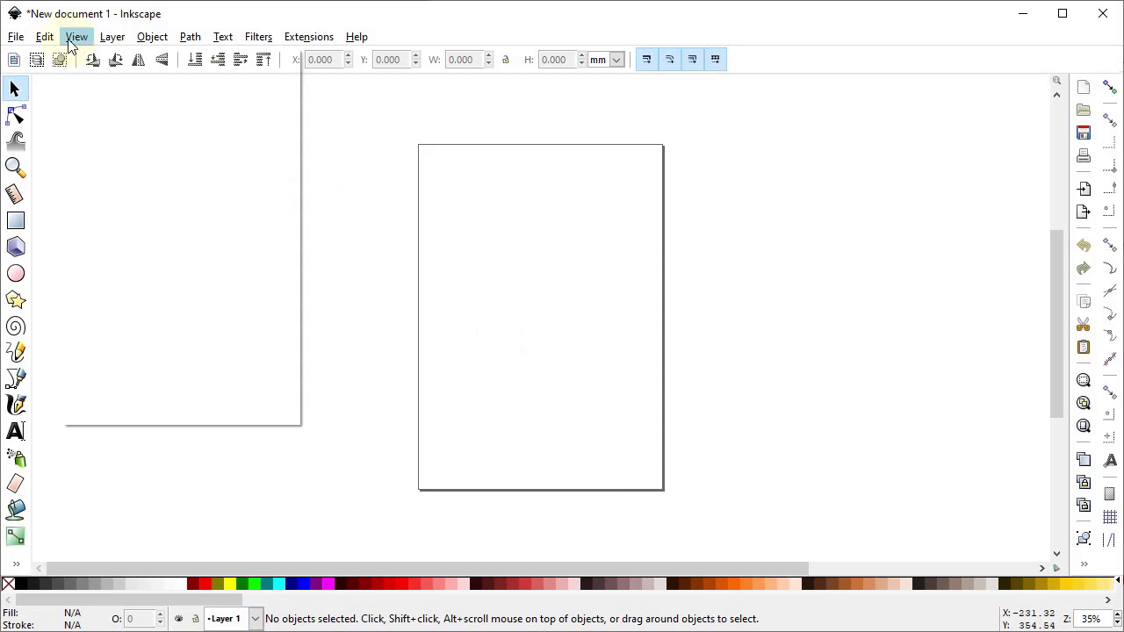
Switch to the wide layout and show rulers around the canvas.
click(164, 412)
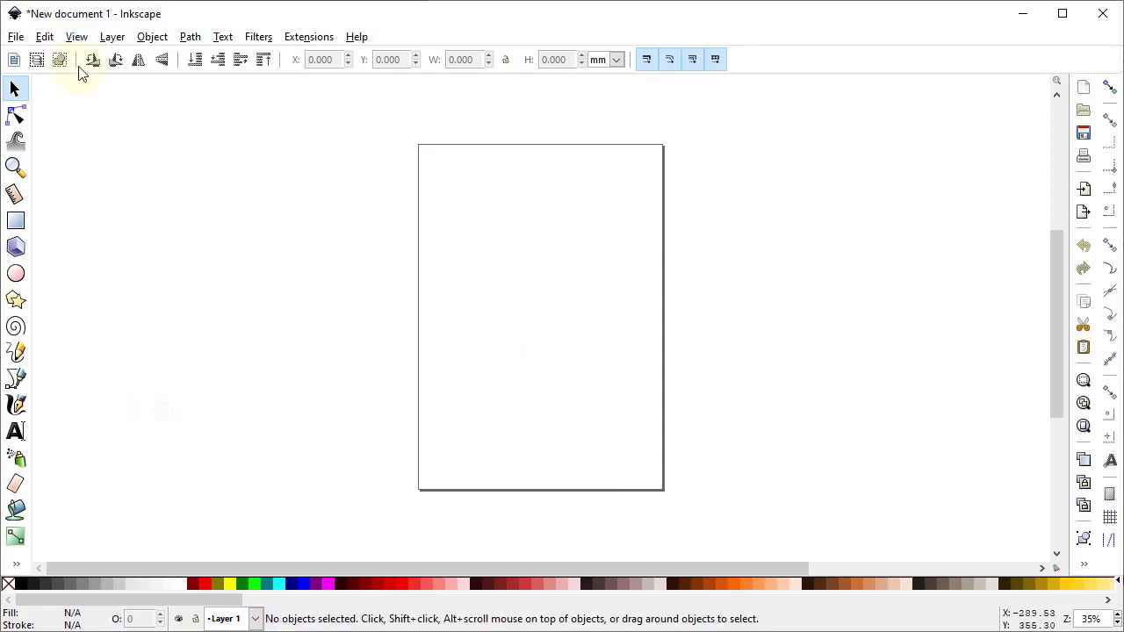
click(76, 39)
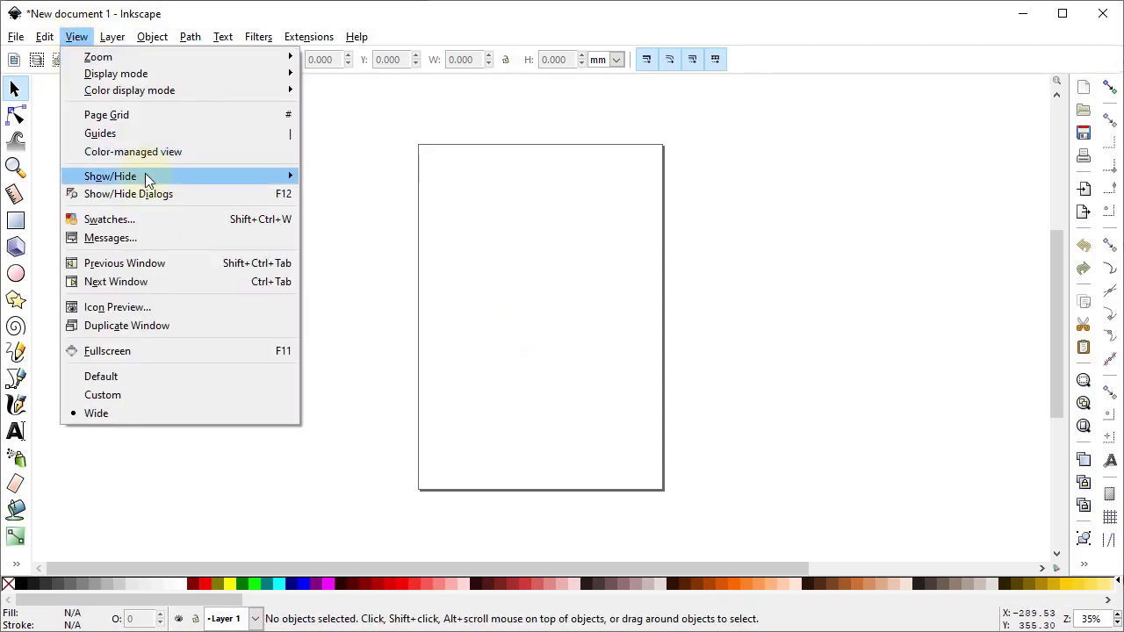
mouse_move(147, 177)
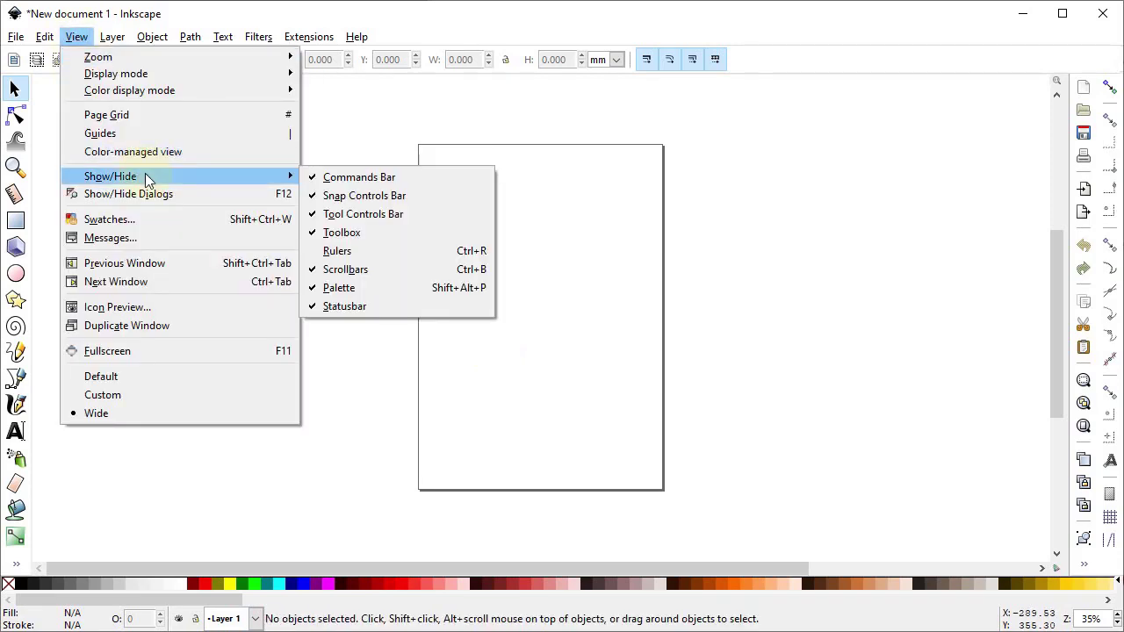
click(332, 252)
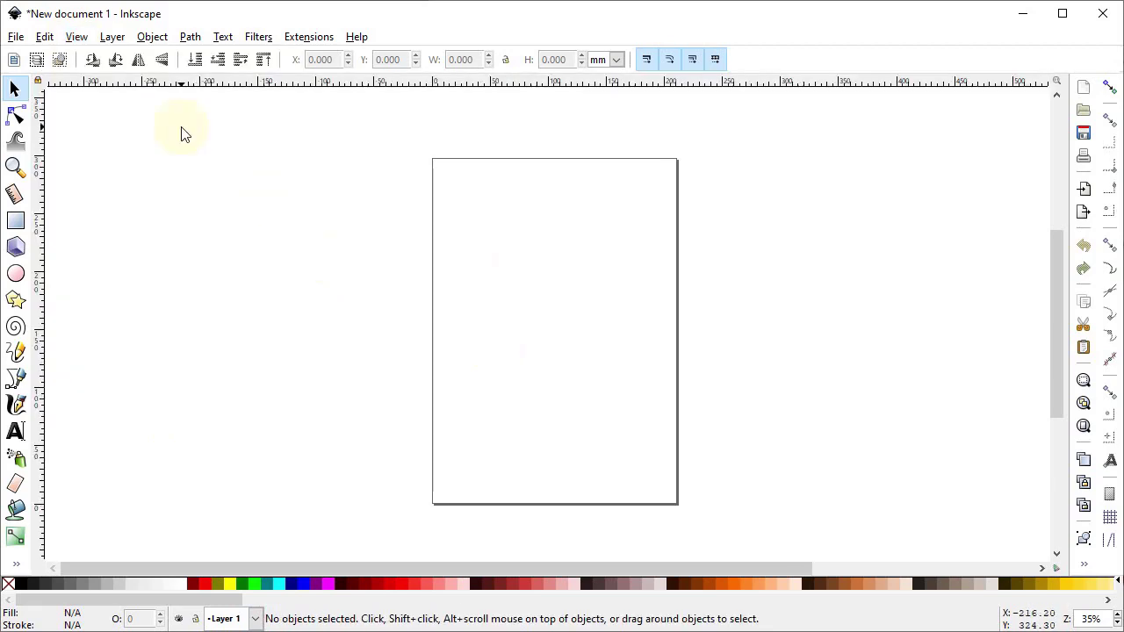
In Document Properties, set both the display units and the page size units to px.
click(21, 38)
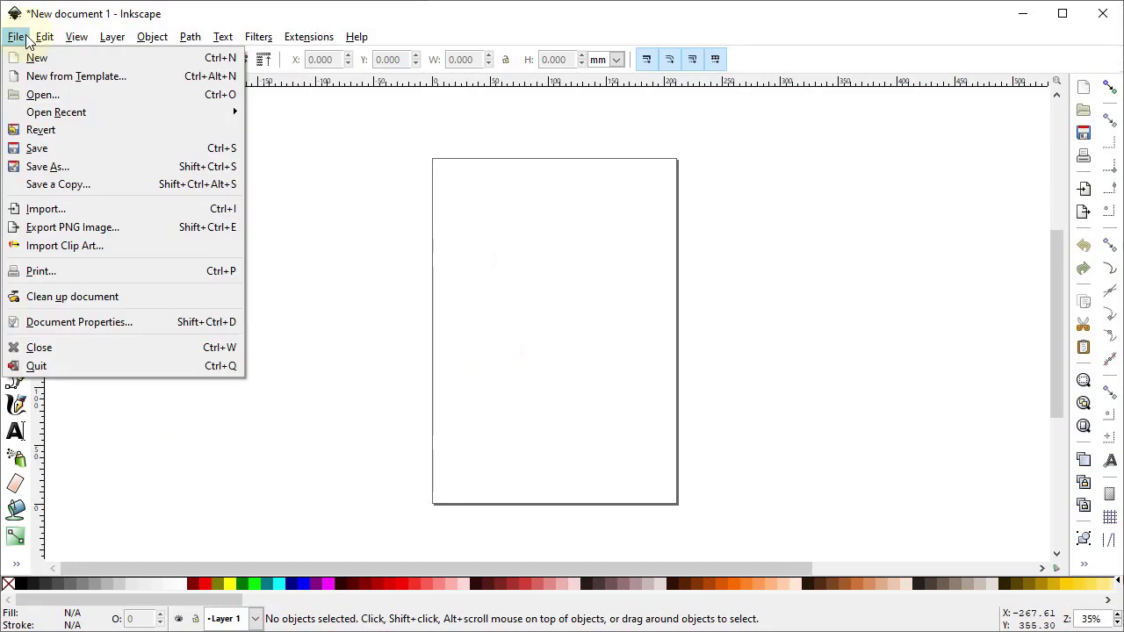
click(94, 323)
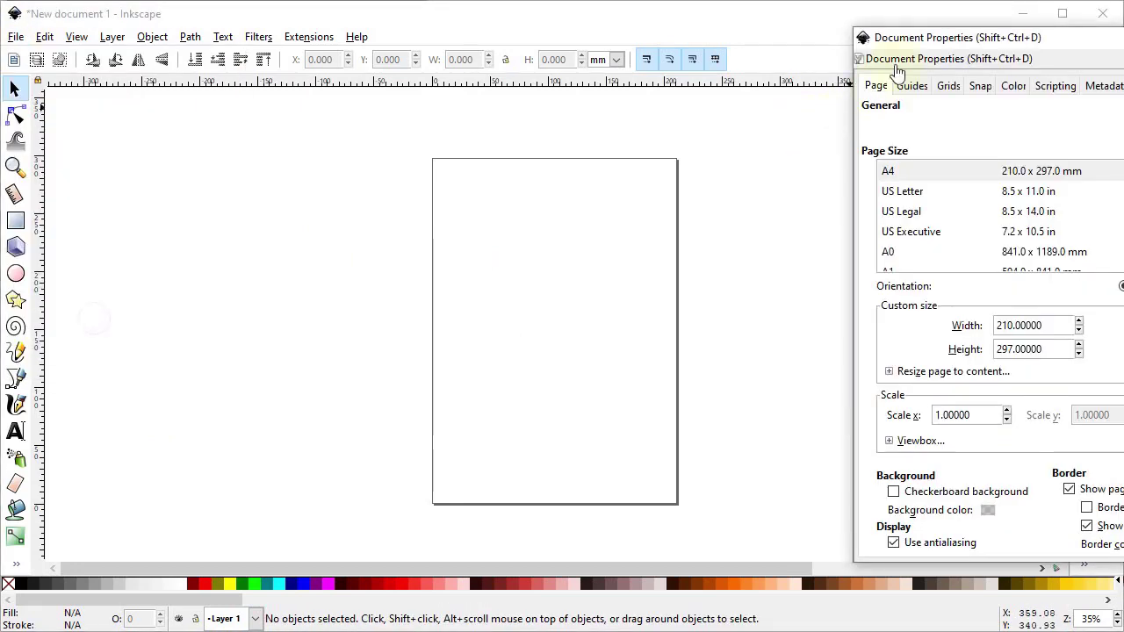
drag(909, 43, 470, 35)
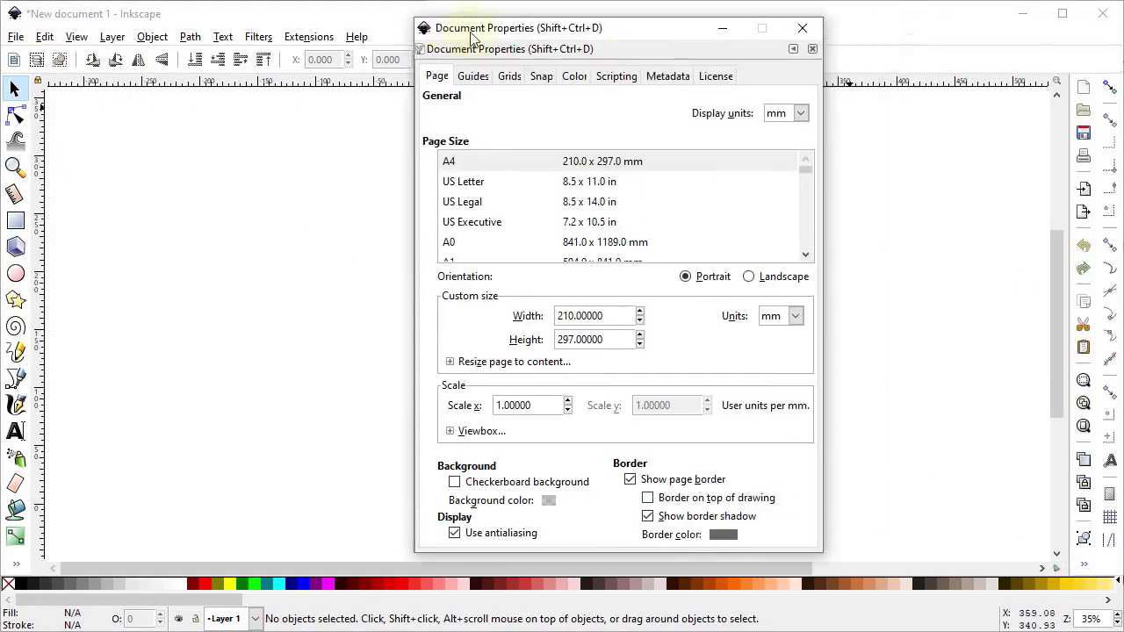
click(800, 113)
click(781, 231)
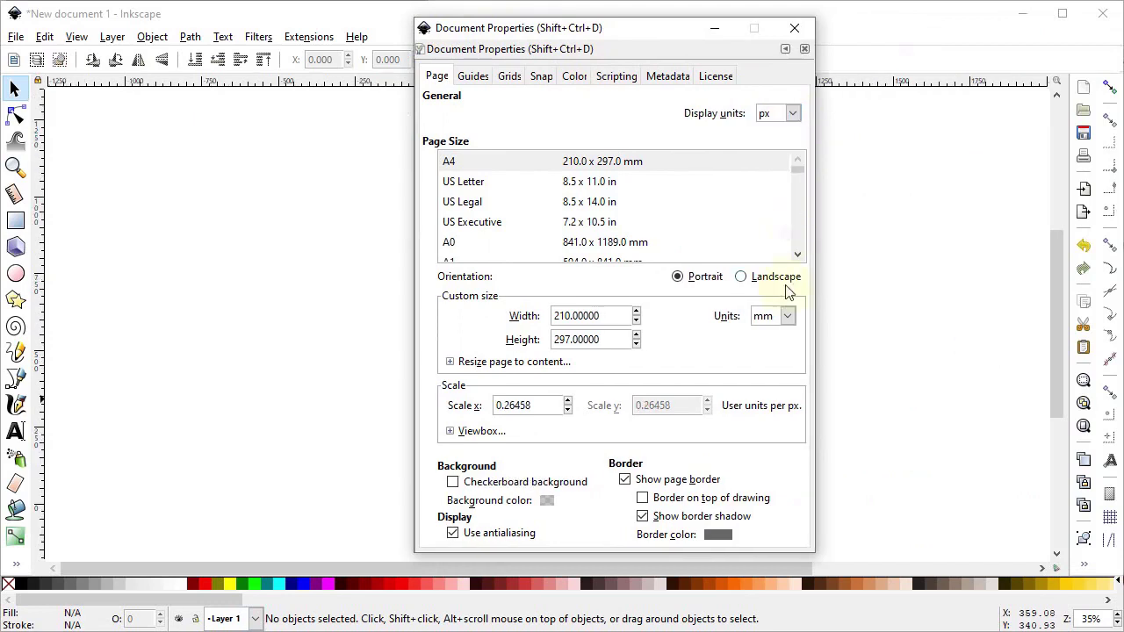
click(786, 317)
click(778, 439)
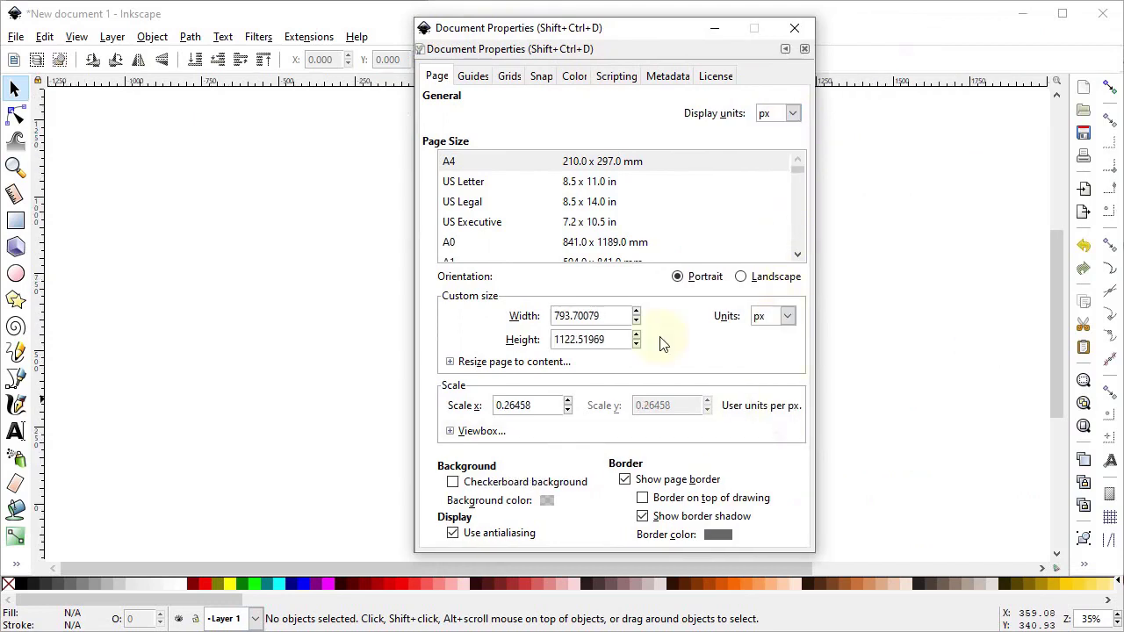
Set the page width to 1280 px and height to 720 px, then close Document Properties.
triple_click(593, 312)
text(1280)
key(Return)
triple_click(601, 341)
text(720)
key(Return)
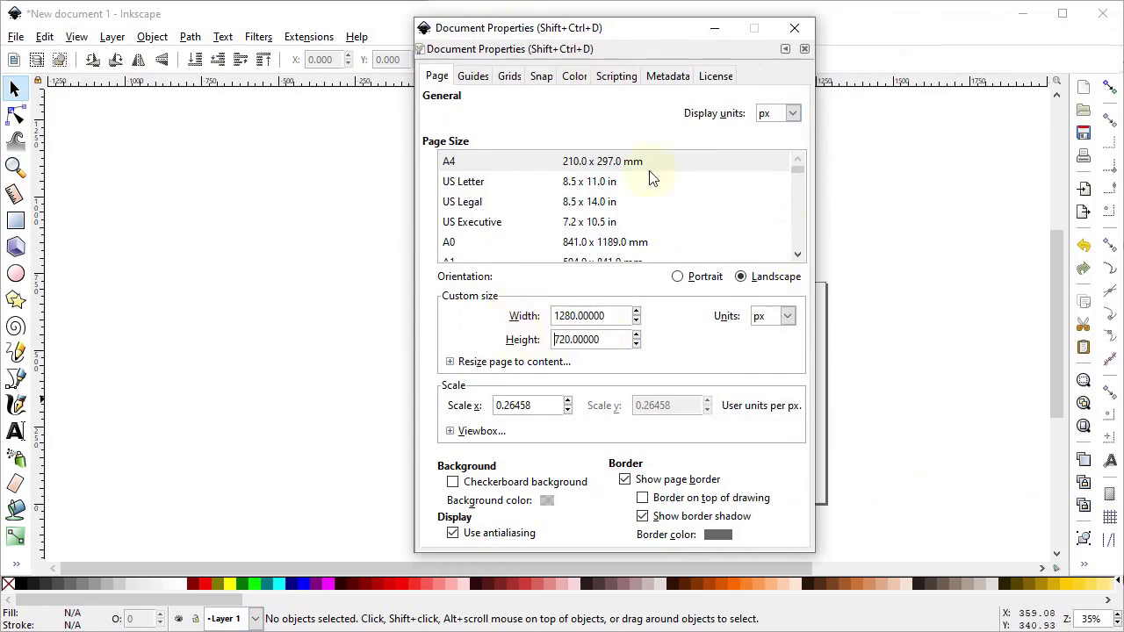
click(795, 29)
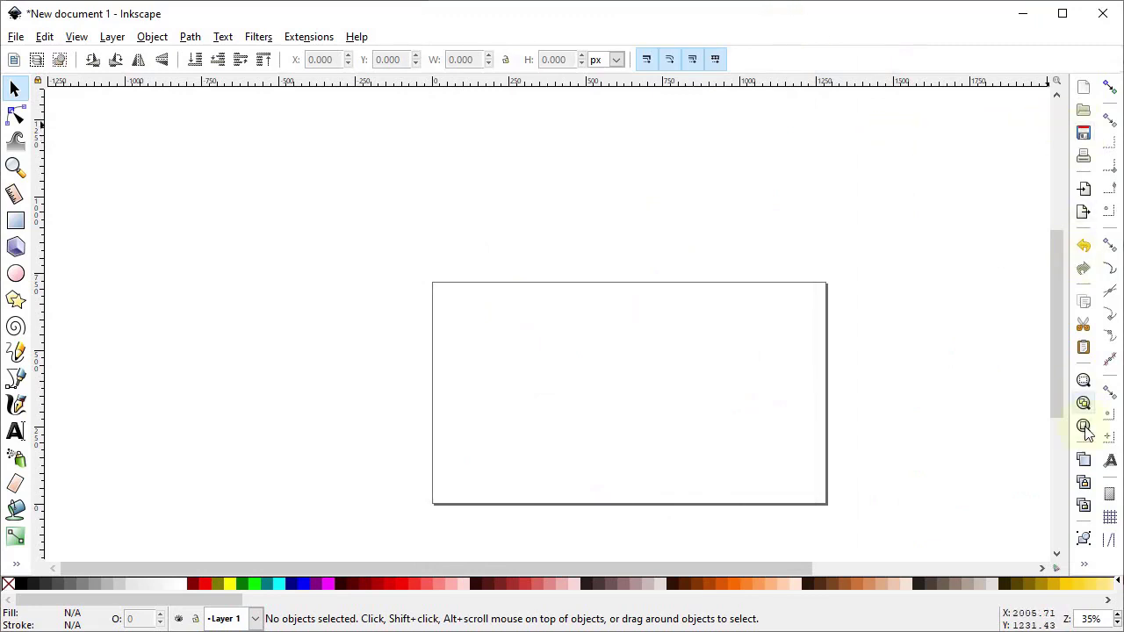
Dock the Align and Distribute and Fill and Stroke panels and fit the page in the window.
click(1085, 565)
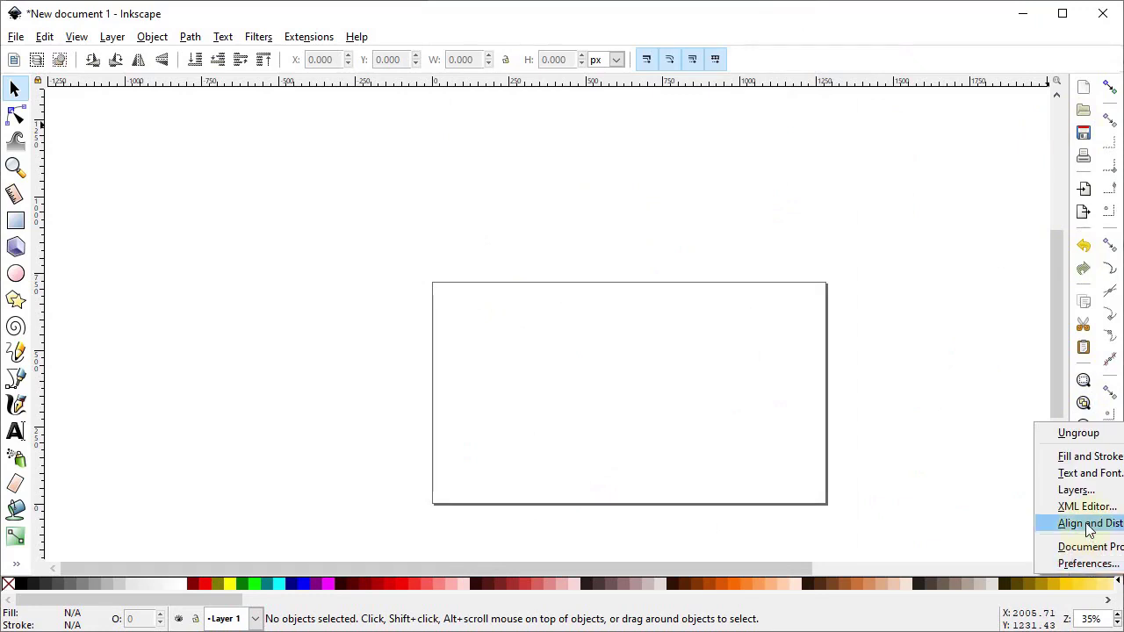
click(1089, 525)
click(1086, 569)
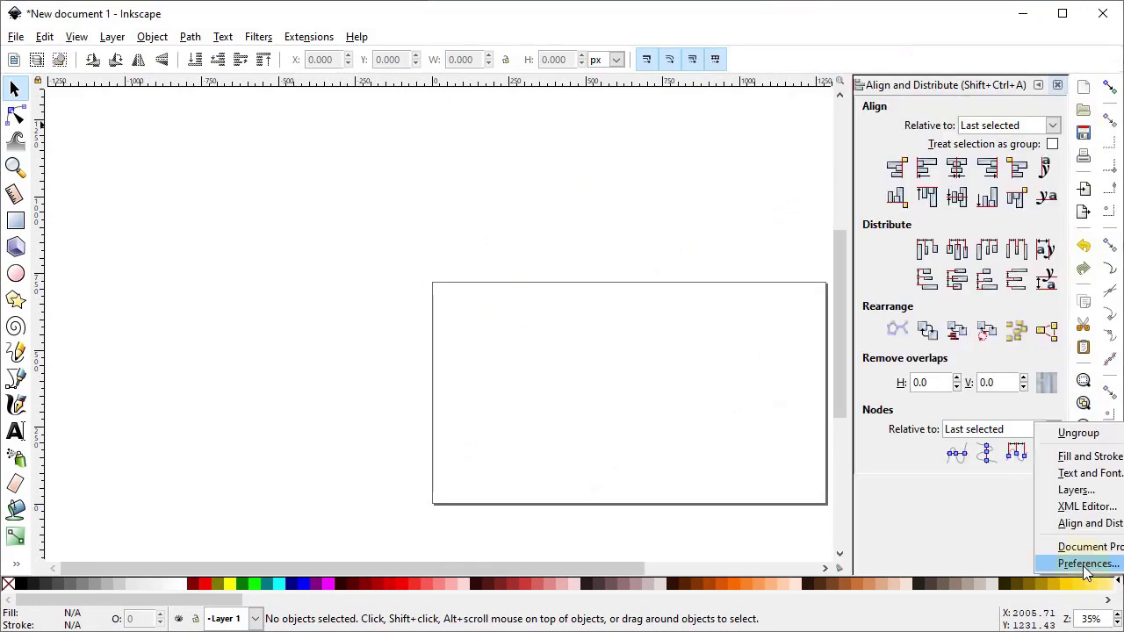
click(1089, 463)
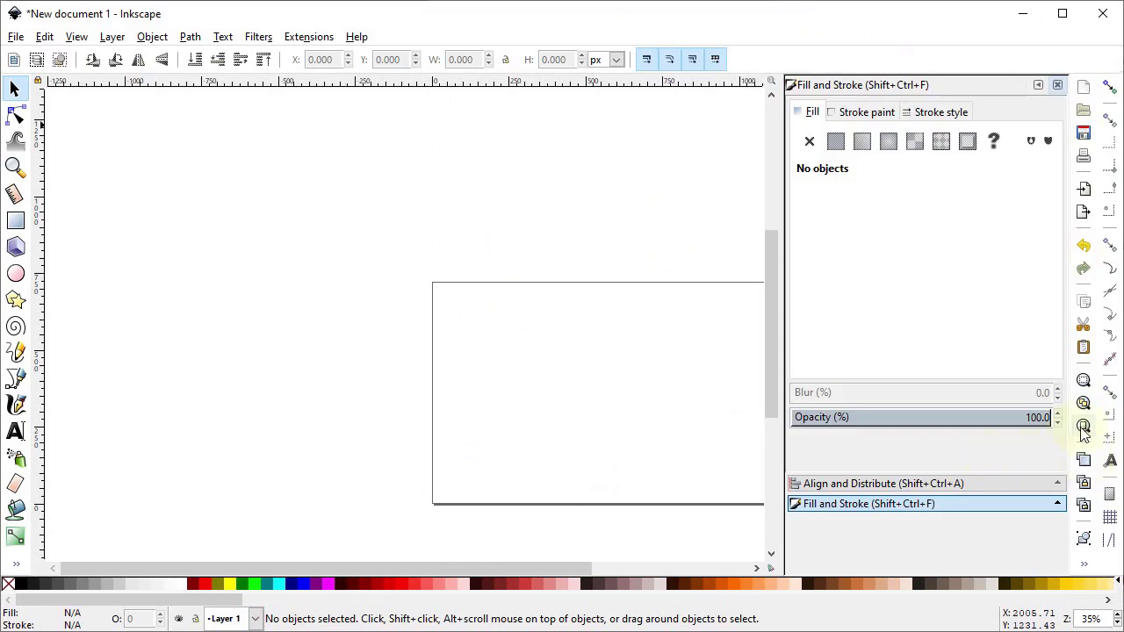
click(1083, 428)
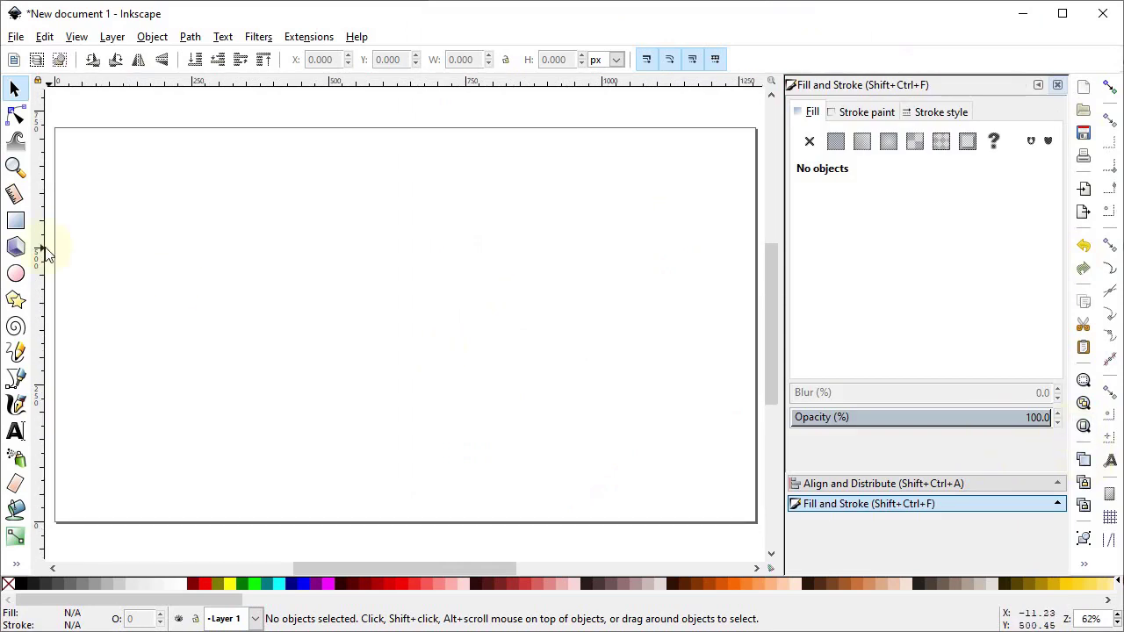
Draw a rectangle mid-page with no outline and a red fill.
click(16, 220)
drag(252, 248, 558, 423)
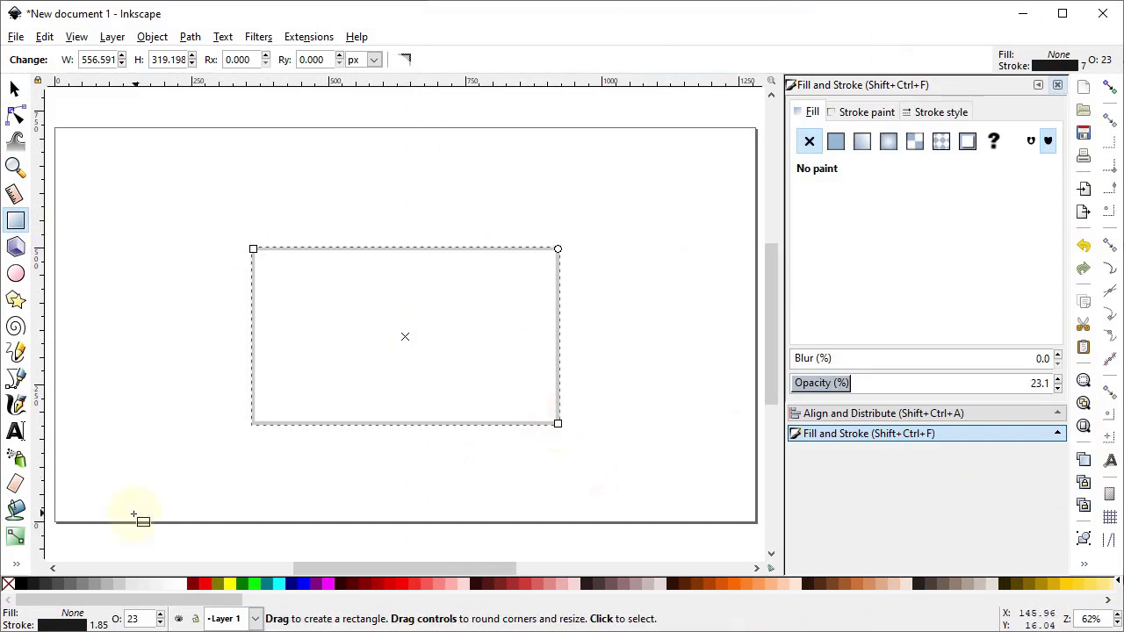
shift+click(8, 584)
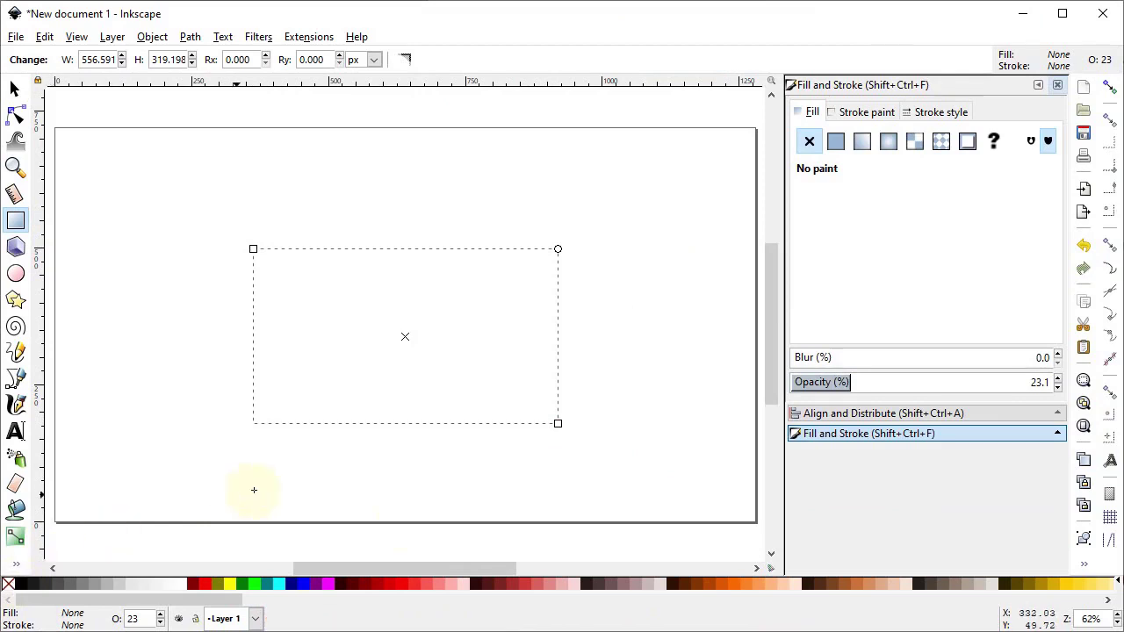
click(418, 586)
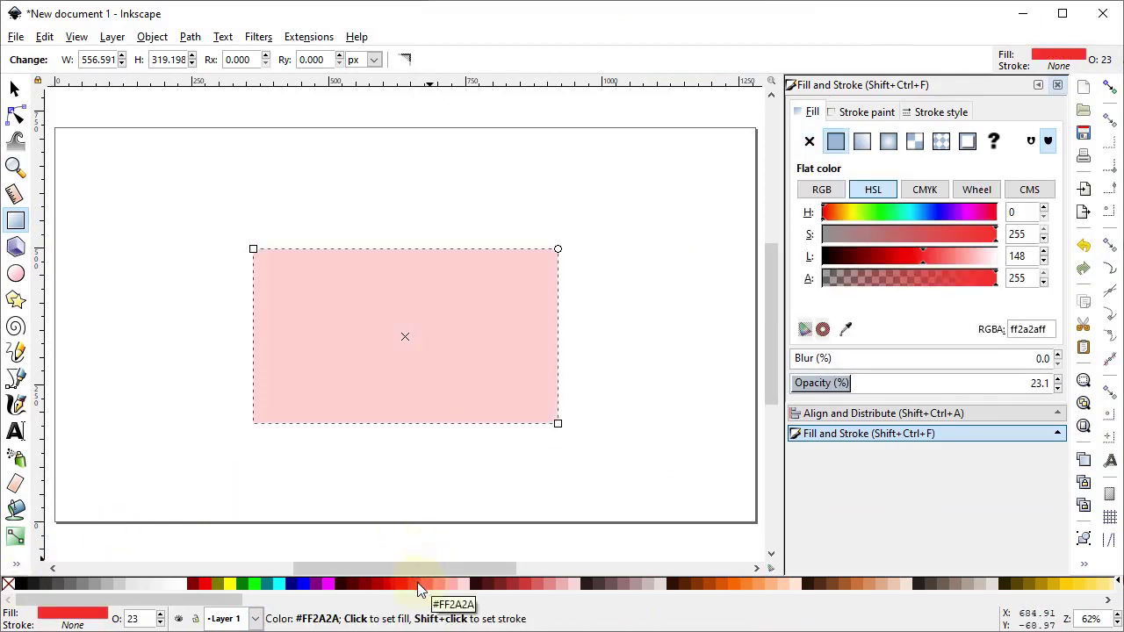
click(420, 267)
key(s)
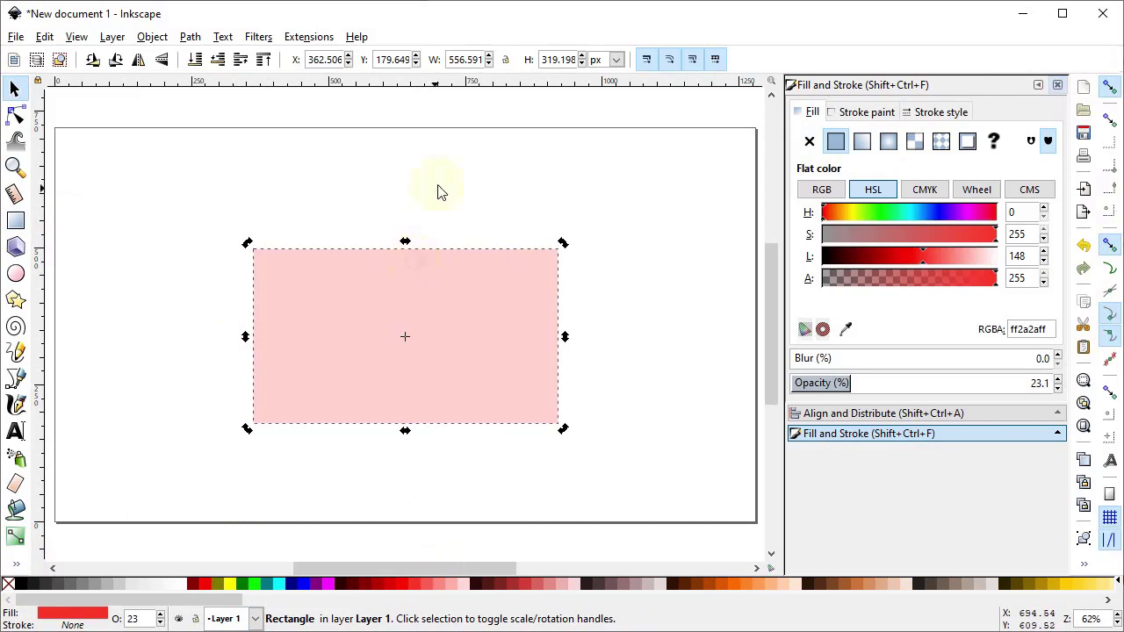
Resize the rectangle to 500 × 250 px and nudge it slightly up.
click(465, 58)
text(500)
key(Return)
click(553, 60)
text(250)
key(Return)
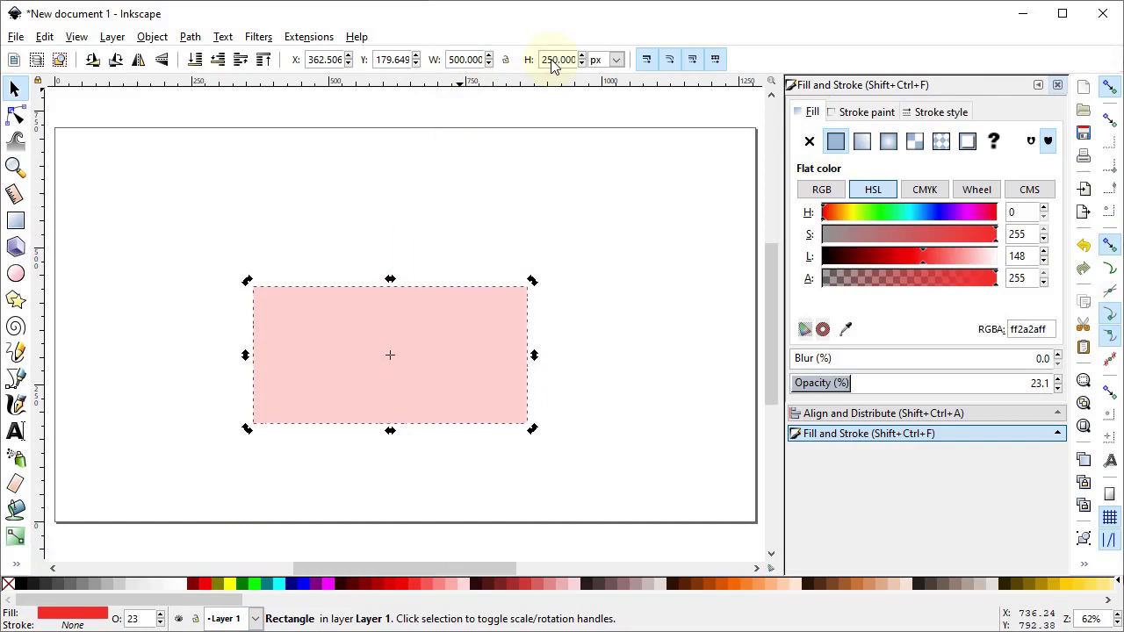
drag(481, 340, 496, 326)
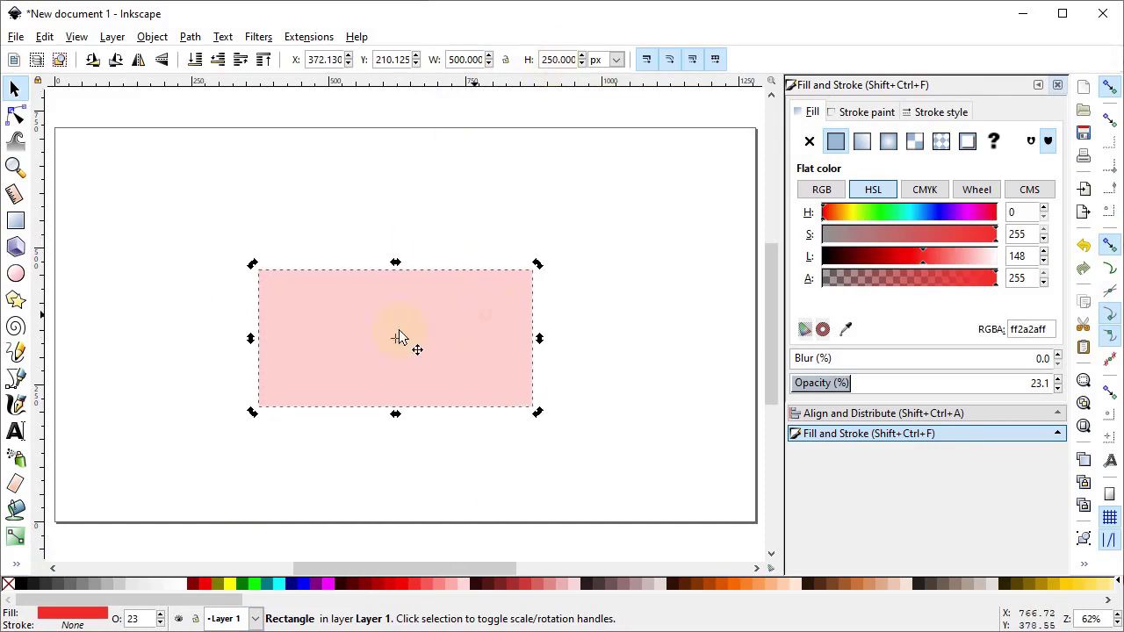
click(385, 549)
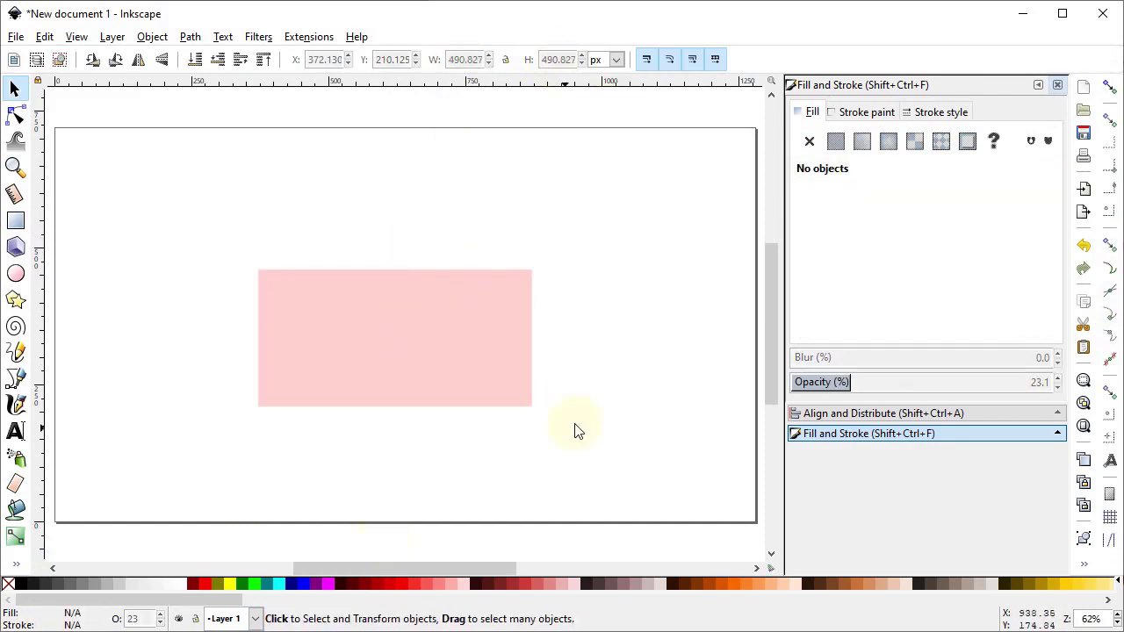
Enable snapping to smooth nodes and draw a 500 px circle from the rectangle's corner.
click(1111, 88)
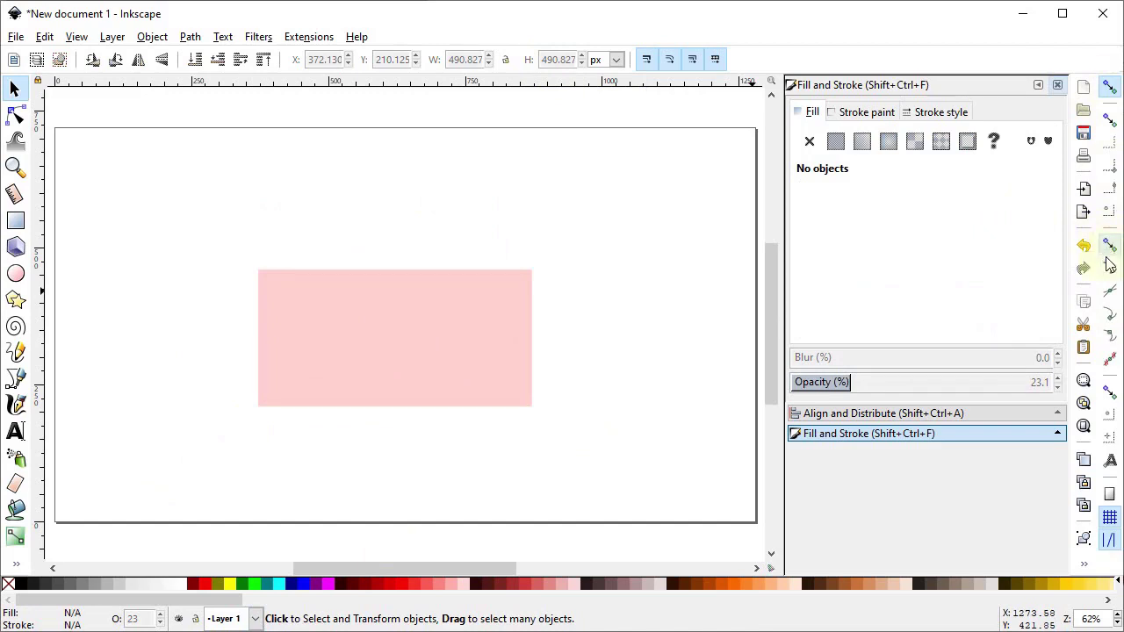
click(1109, 334)
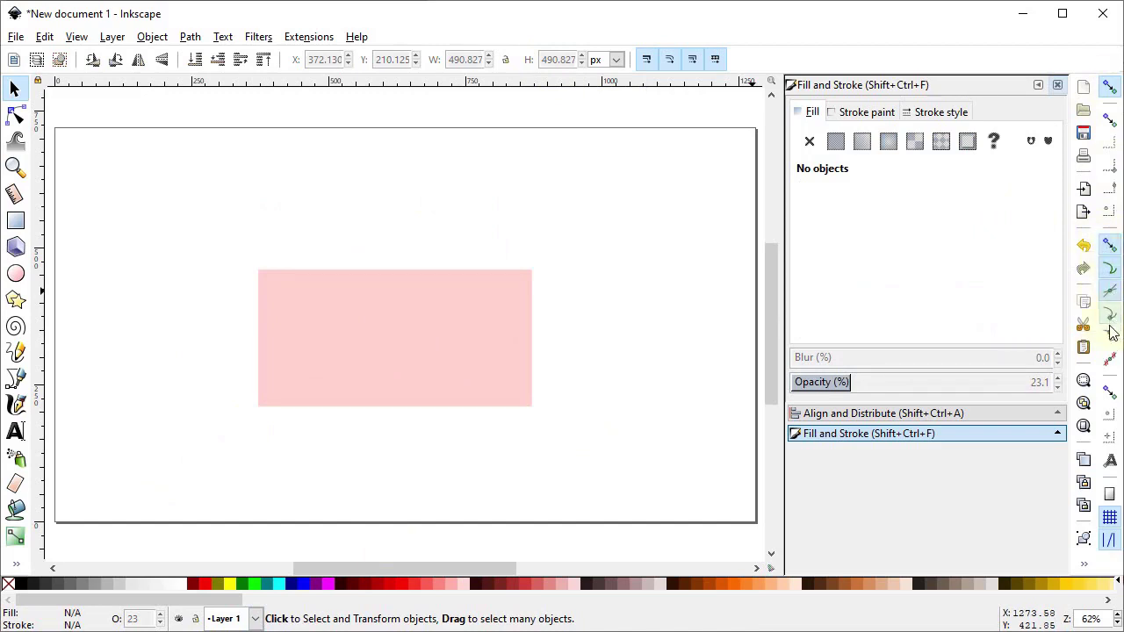
click(15, 273)
drag(268, 412, 587, 138)
click(17, 91)
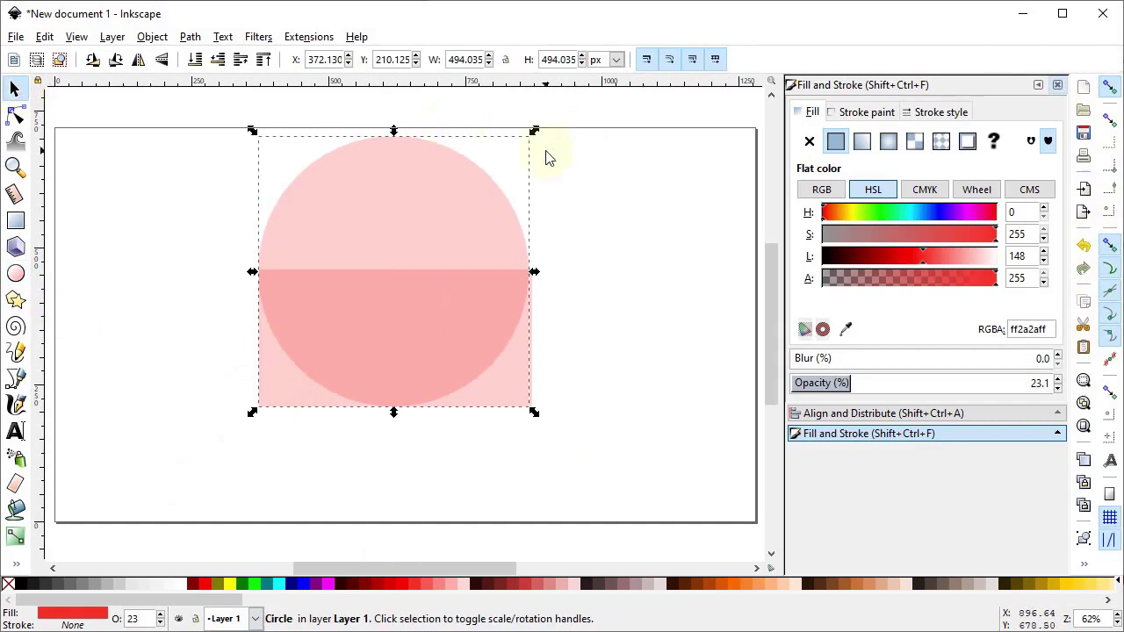
drag(542, 125, 541, 122)
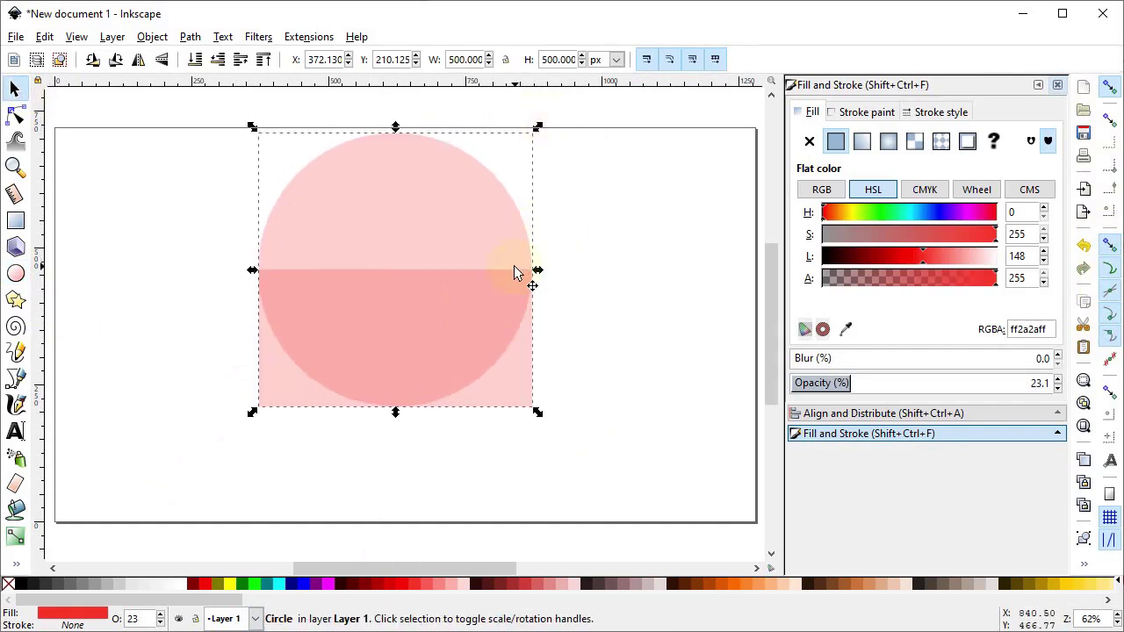
Duplicate the circle, move the copy down half its height, and combine both circles.
right_click(393, 200)
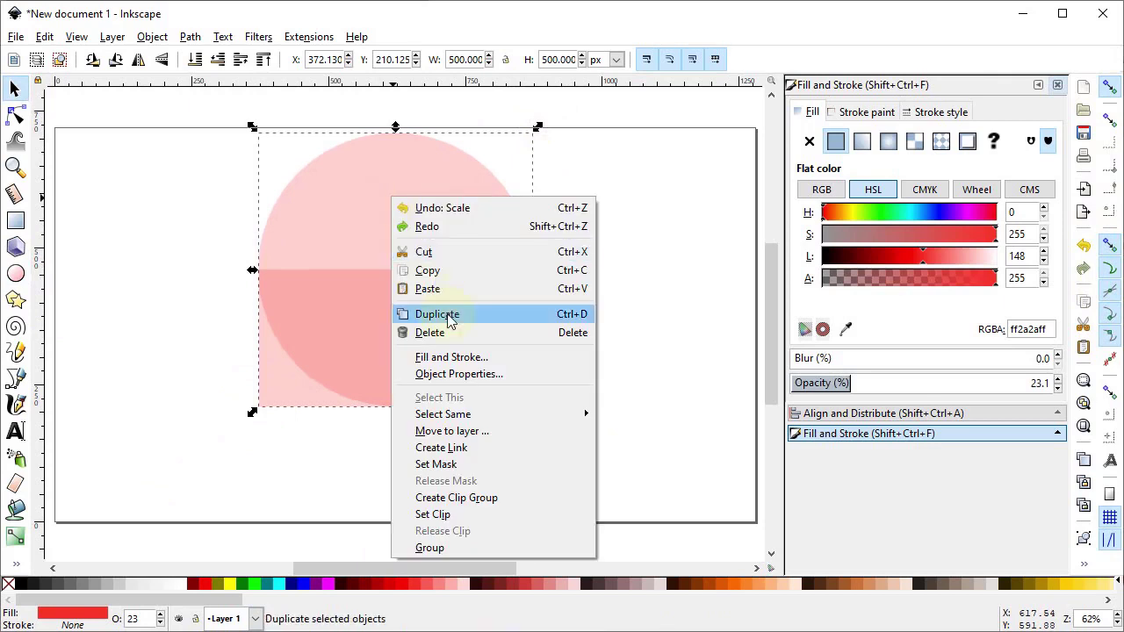
click(447, 316)
drag(389, 158, 398, 299)
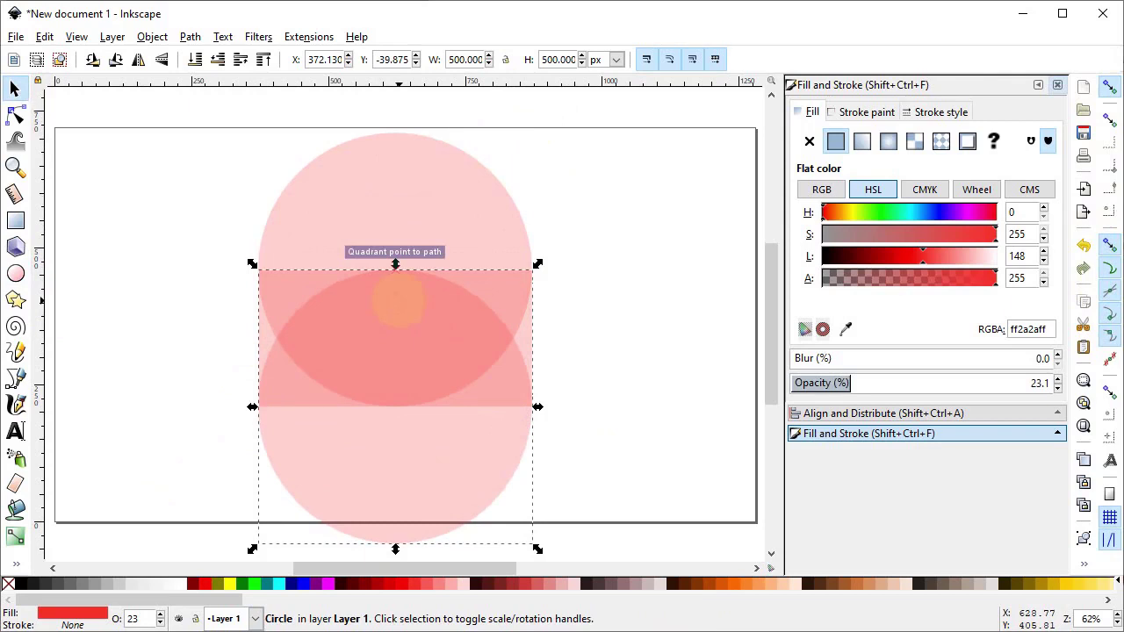
shift+click(416, 210)
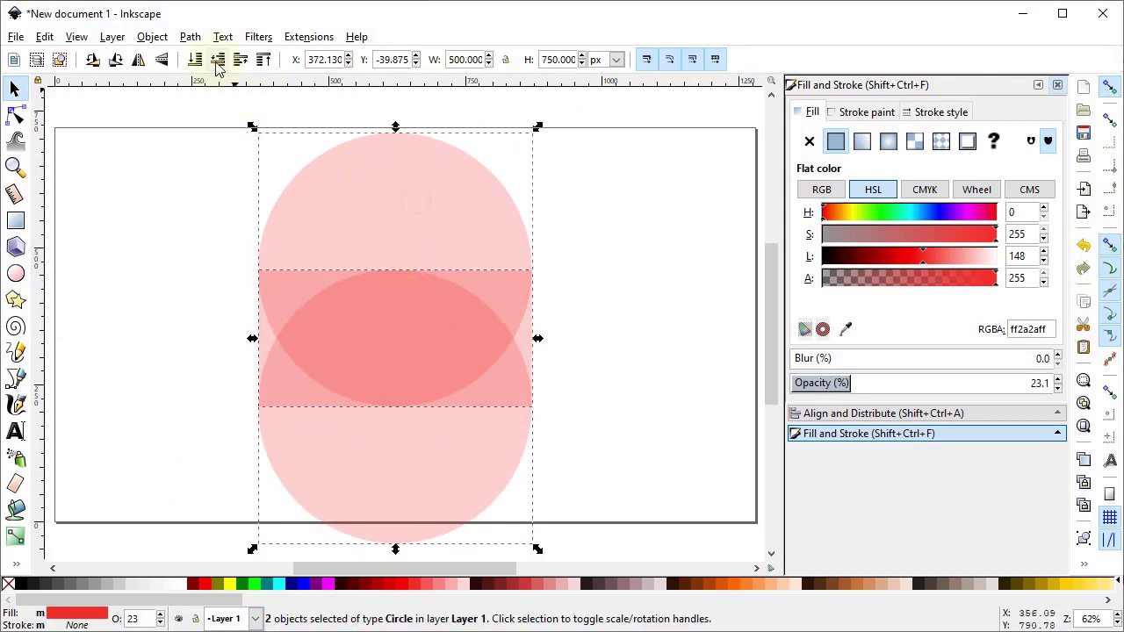
click(190, 36)
click(262, 253)
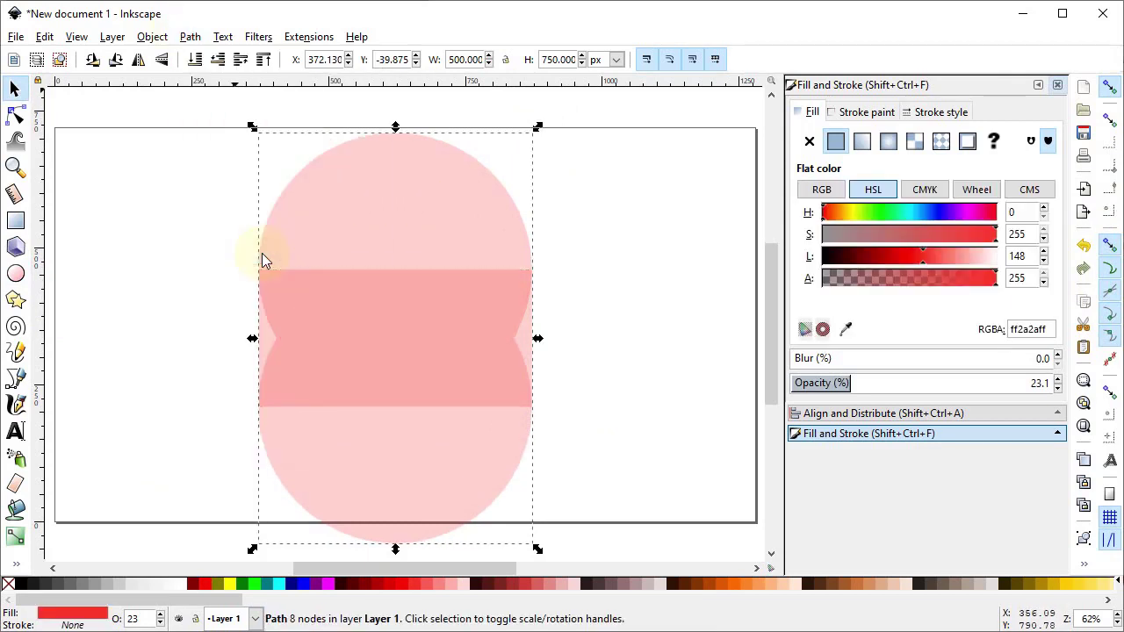
Divide the combined circles with the rectangle and give the pieces a black outline.
drag(592, 123, 194, 563)
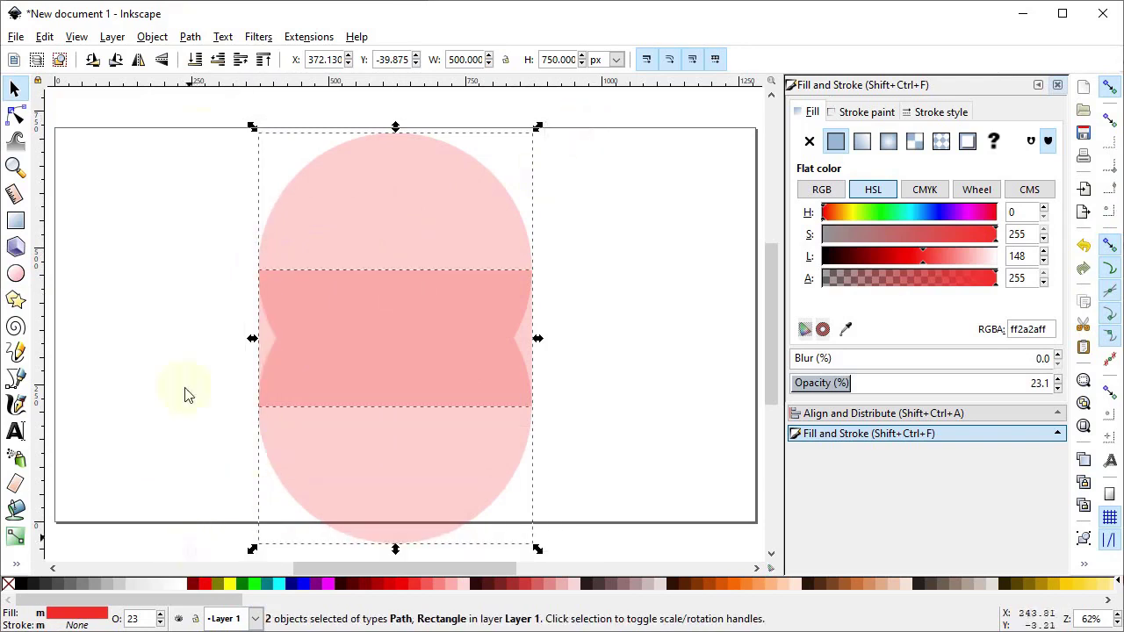
click(189, 36)
click(238, 210)
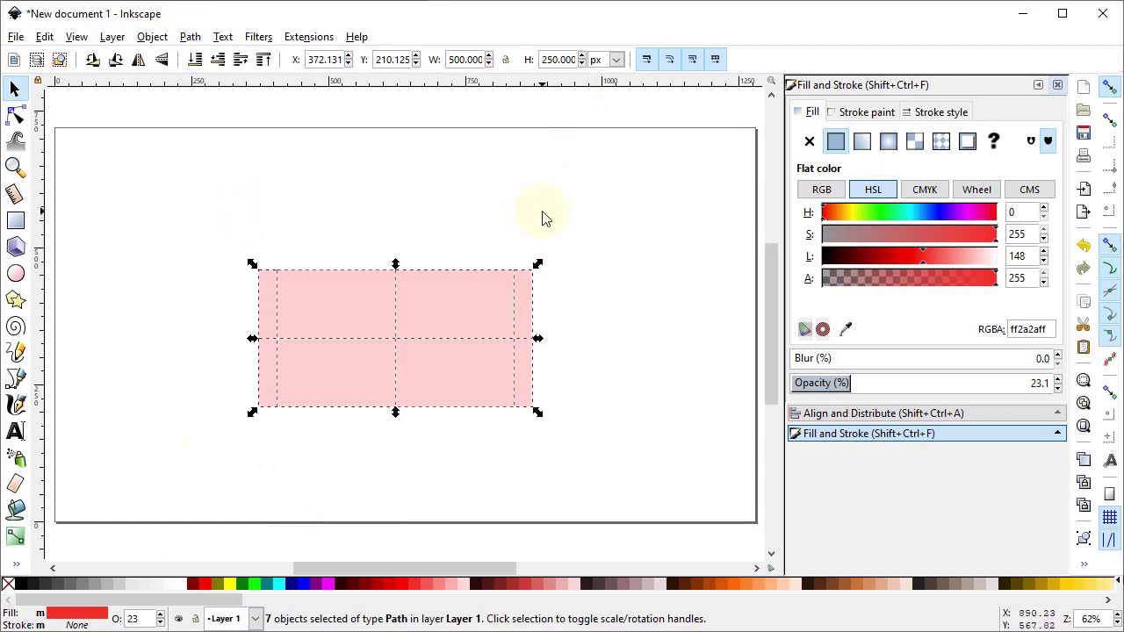
shift+click(24, 587)
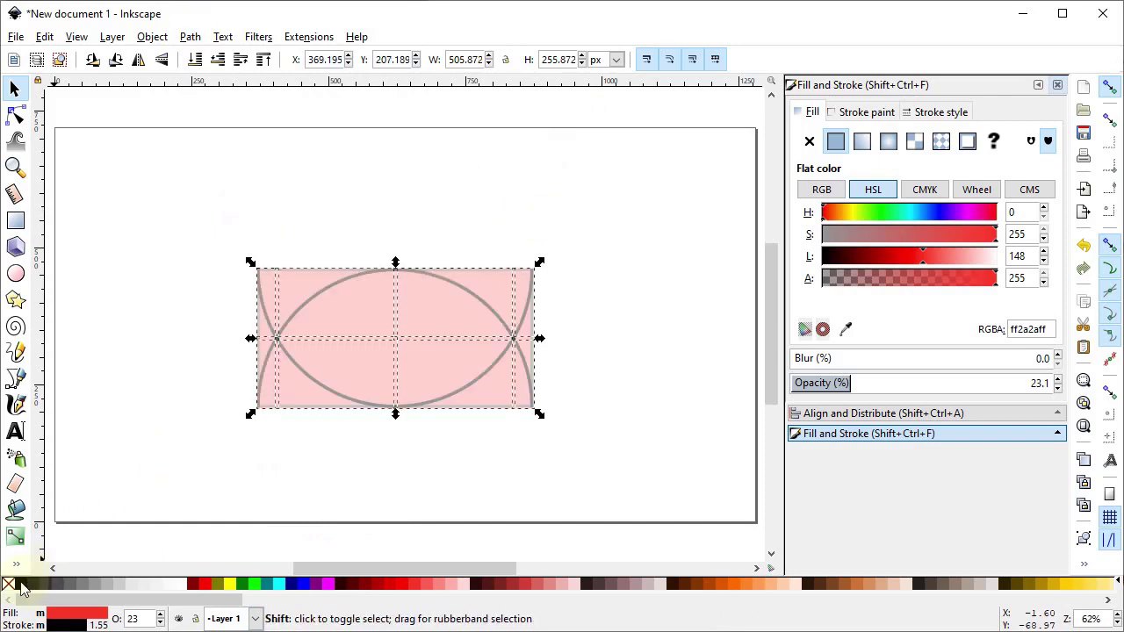
click(299, 487)
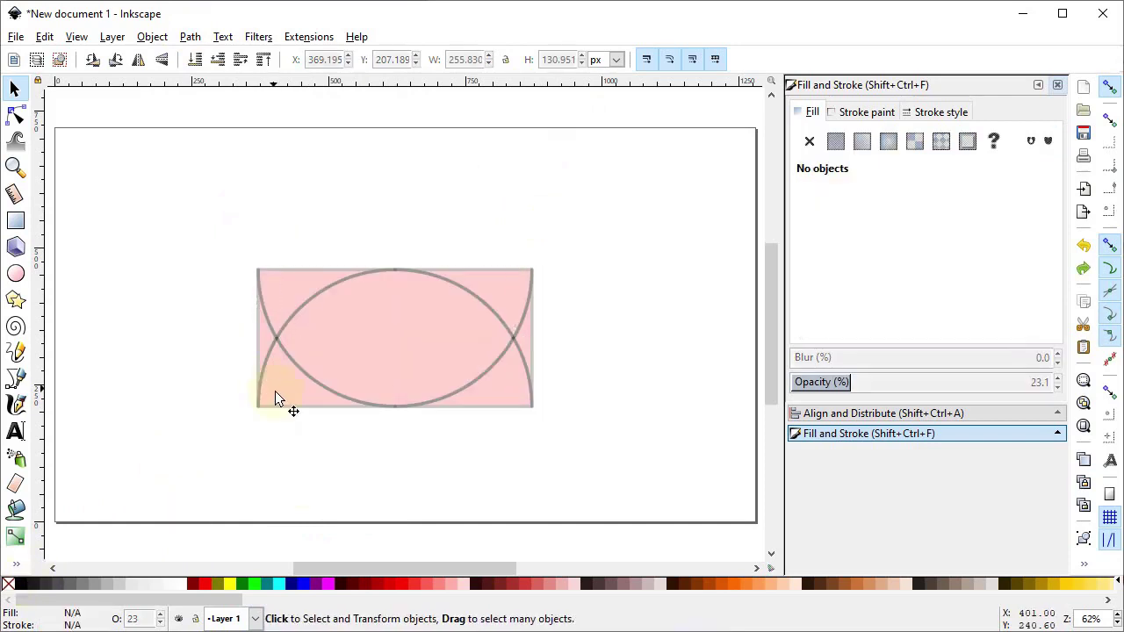
Delete the lower-left piece, upper-right piece and both edge slivers.
click(277, 388)
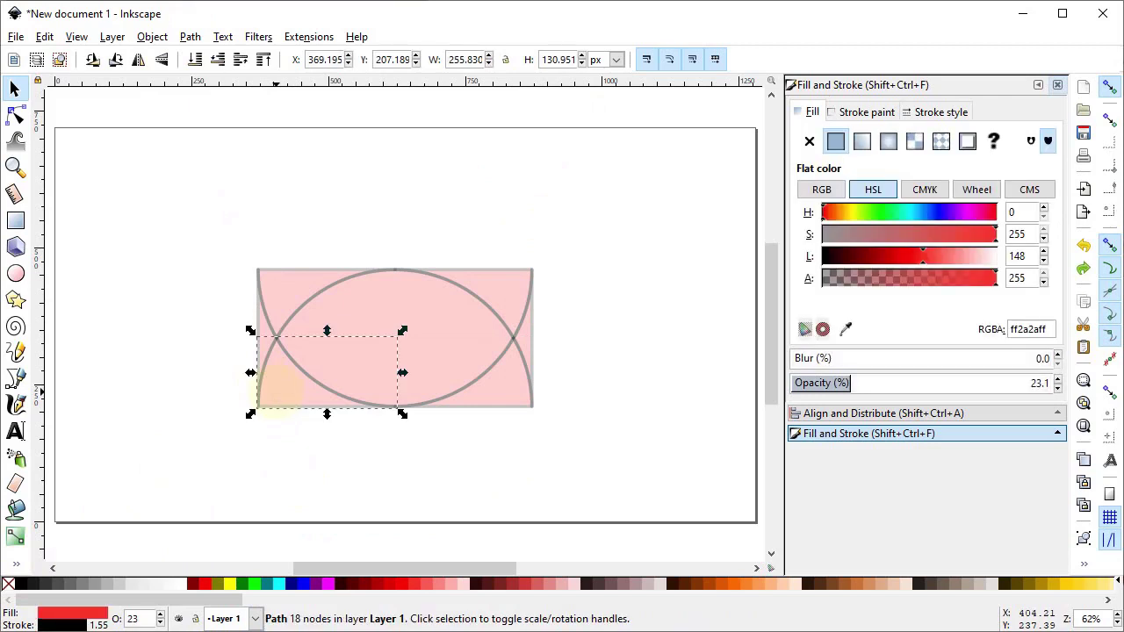
key(Delete)
click(261, 387)
key(Delete)
click(493, 278)
key(Delete)
click(530, 305)
key(Delete)
Union the three remaining pieces into one leaf shape at 100% opacity.
drag(587, 230, 212, 482)
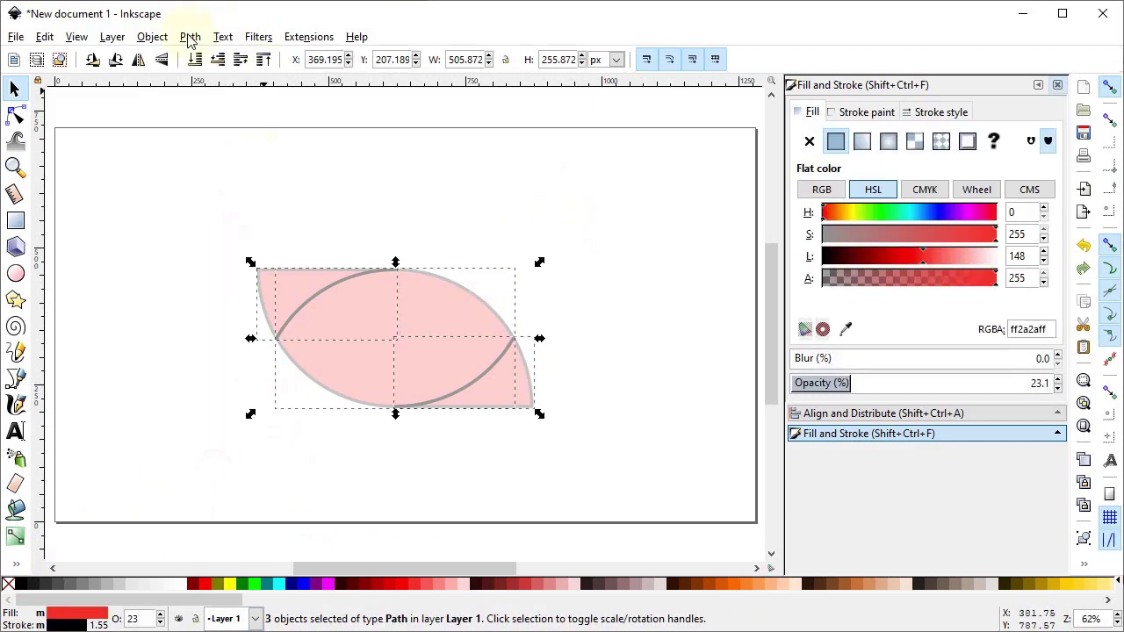
click(190, 37)
click(211, 139)
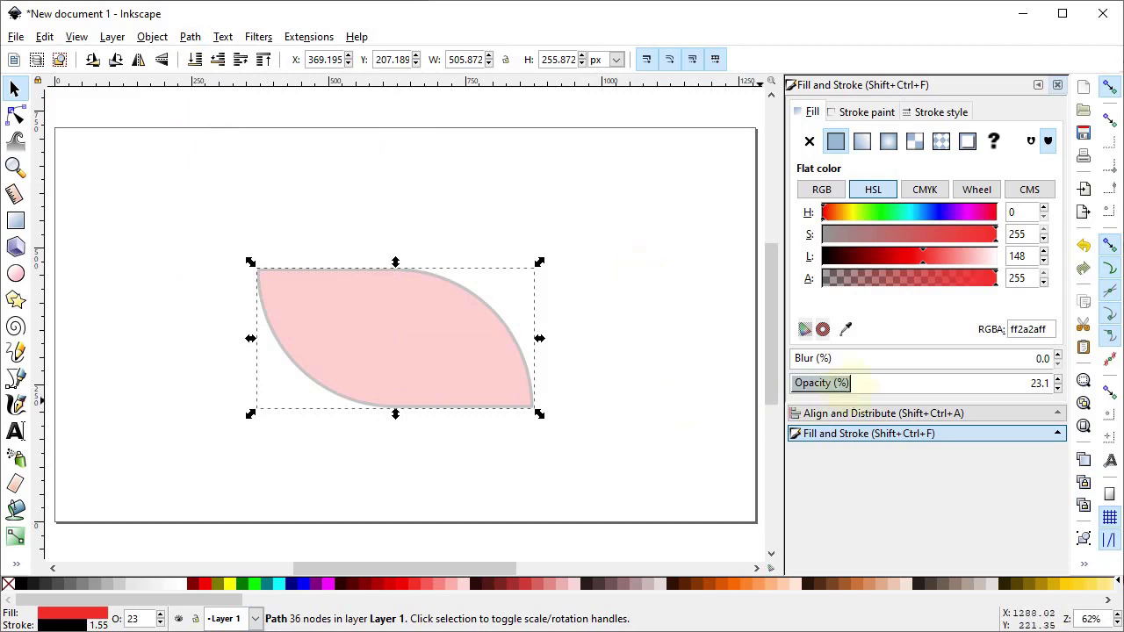
drag(850, 383, 1073, 383)
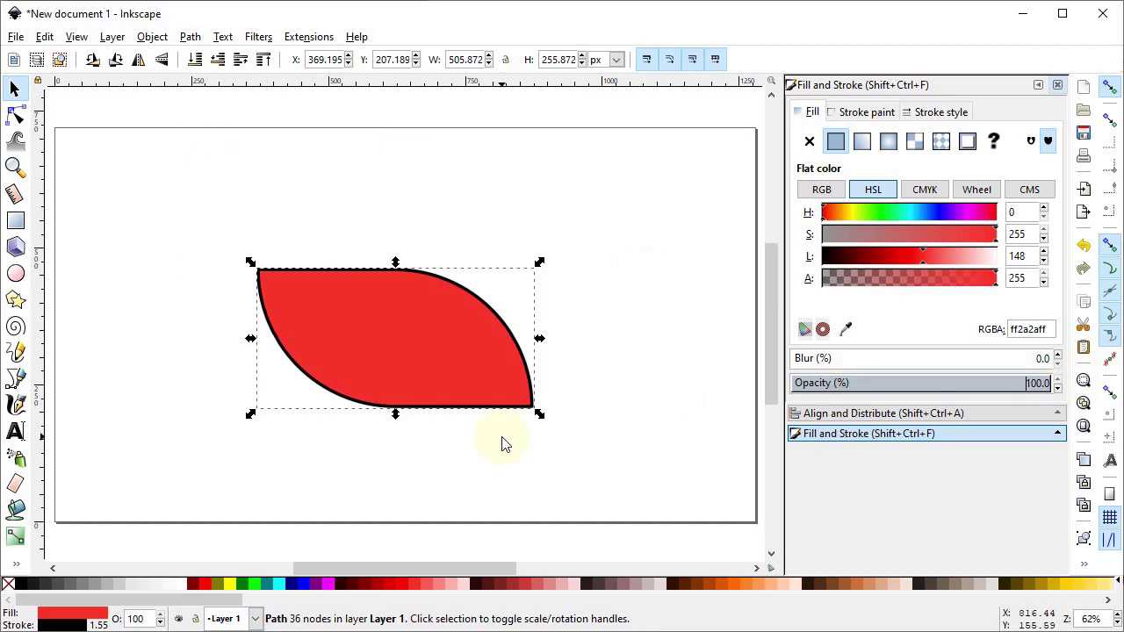
Remove the leaf's fill, scale it proportionally to 110 px wide, and move it near the top.
click(8, 584)
drag(441, 417, 453, 372)
click(505, 59)
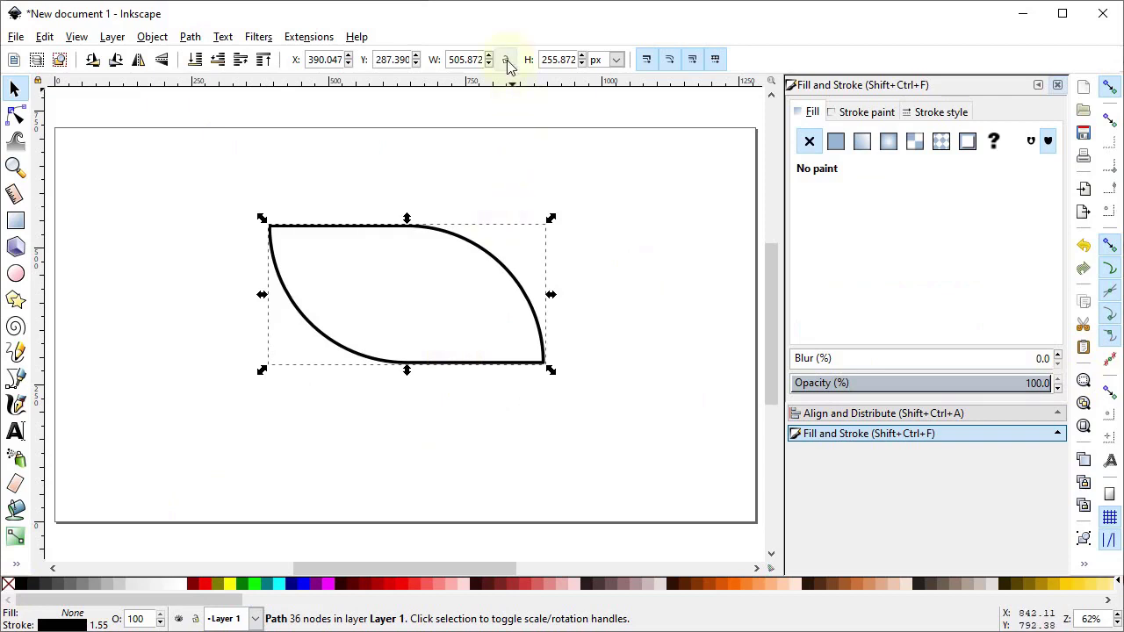
double_click(464, 59)
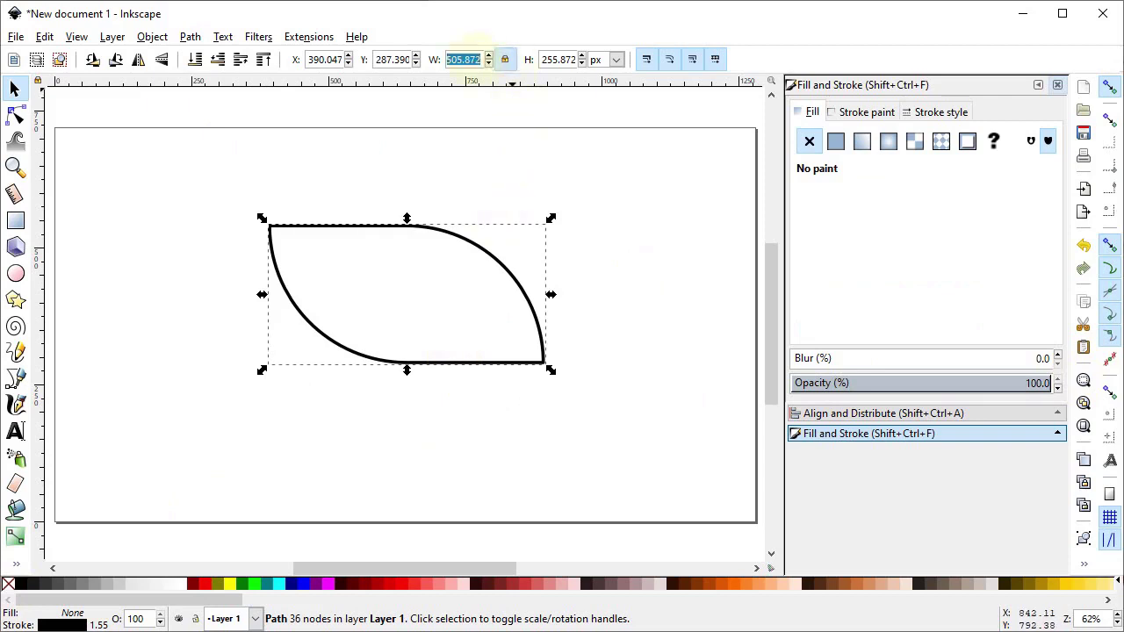
text(110)
key(Return)
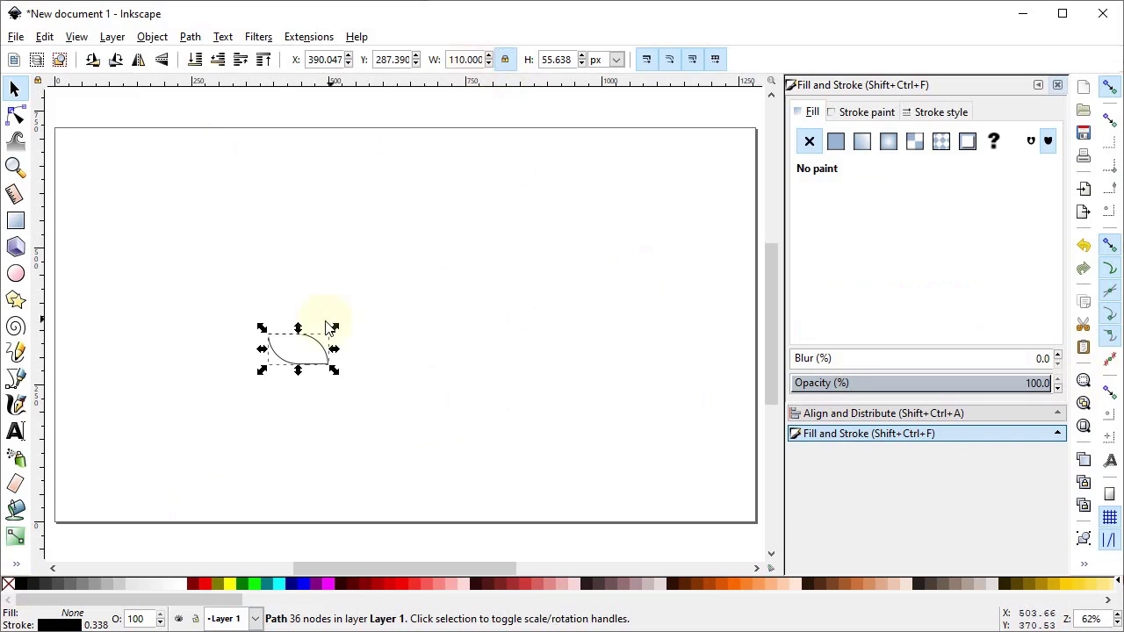
drag(305, 341, 390, 189)
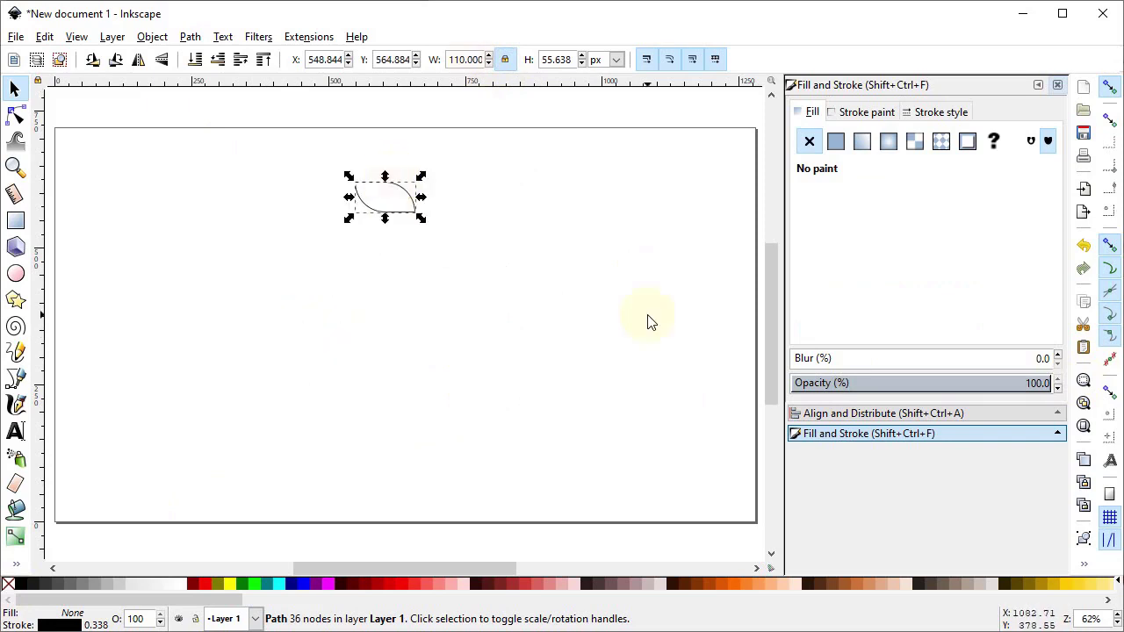
Set the leaf's stroke width to 5 px and reapply the 110 px width.
click(859, 433)
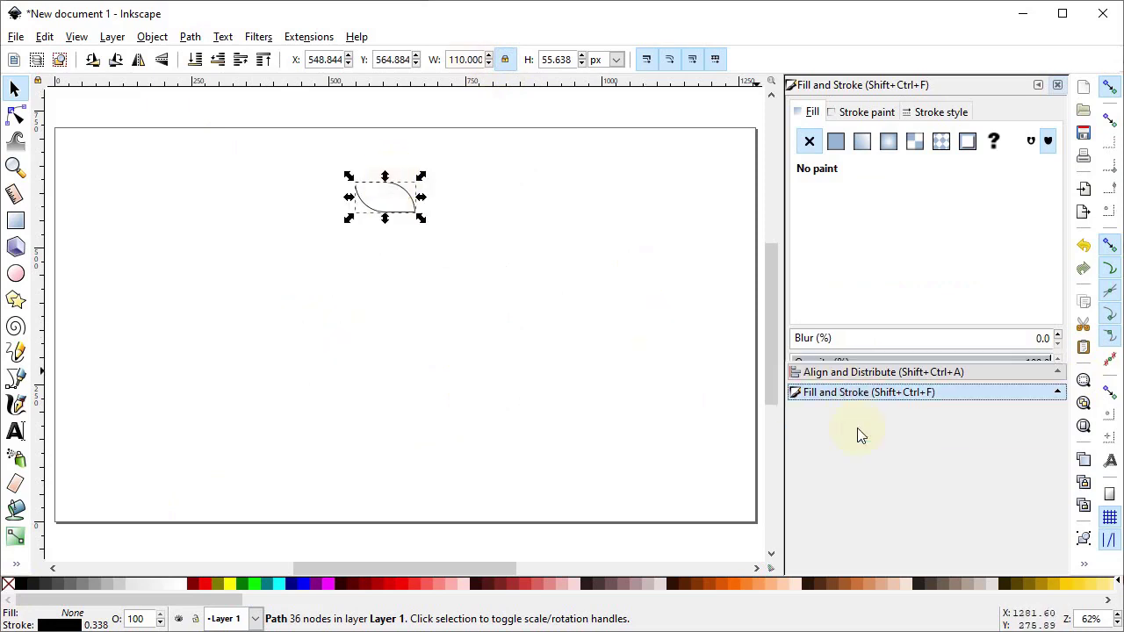
click(953, 111)
click(975, 139)
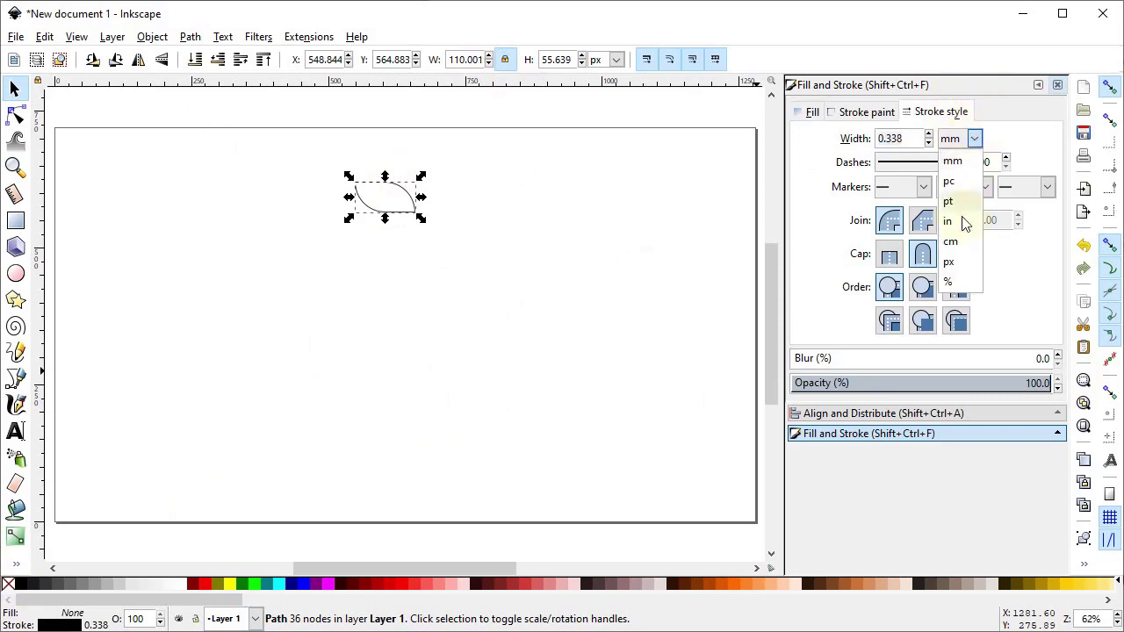
click(950, 261)
double_click(909, 137)
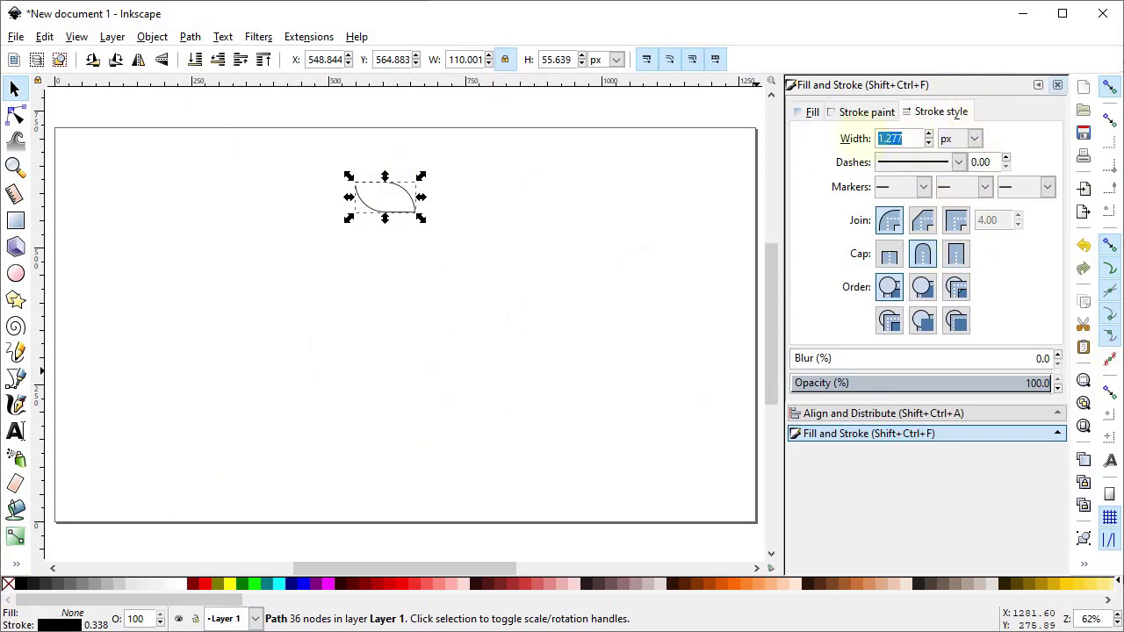
text(5)
key(Return)
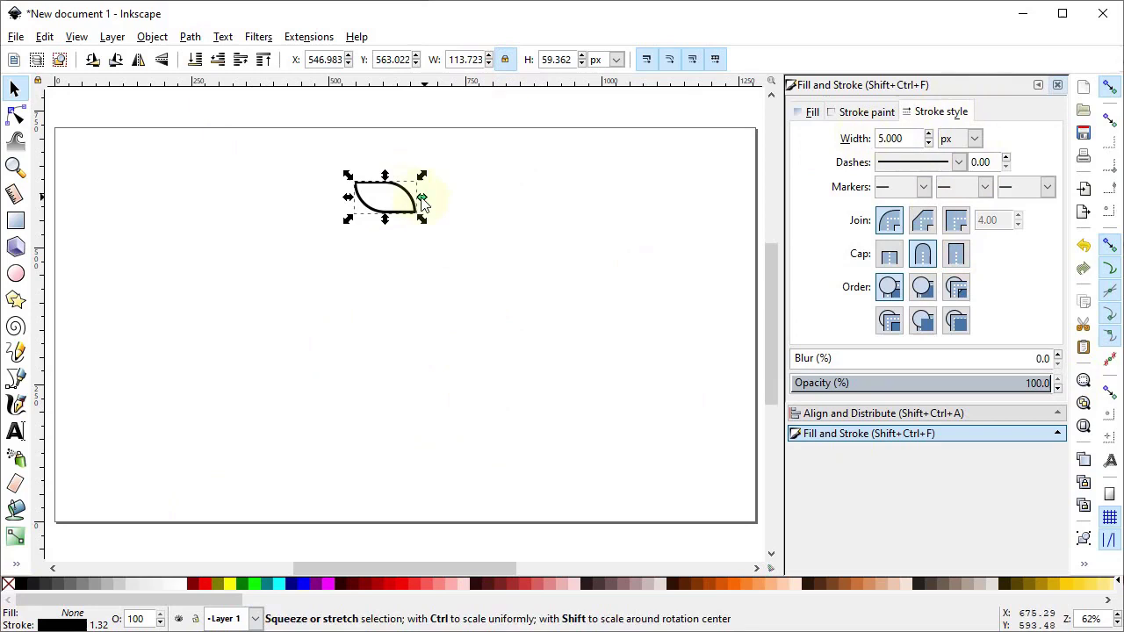
text(110)
key(Return)
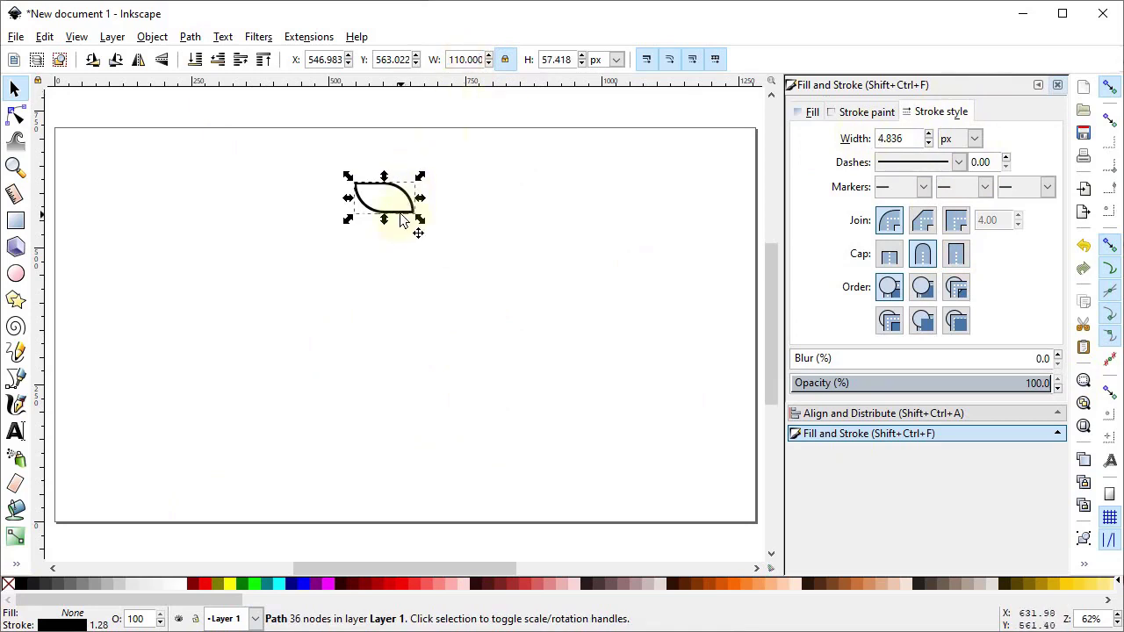
click(152, 36)
click(214, 519)
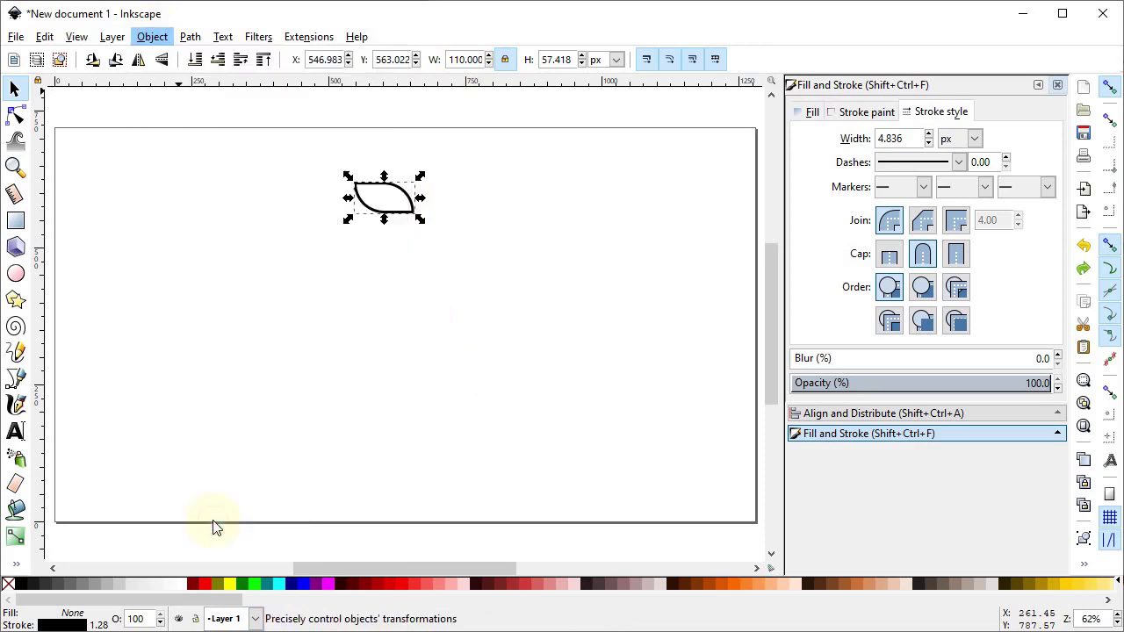
Rotate the leaf outline 45 degrees counterclockwise with the Transform rotation settings.
click(864, 113)
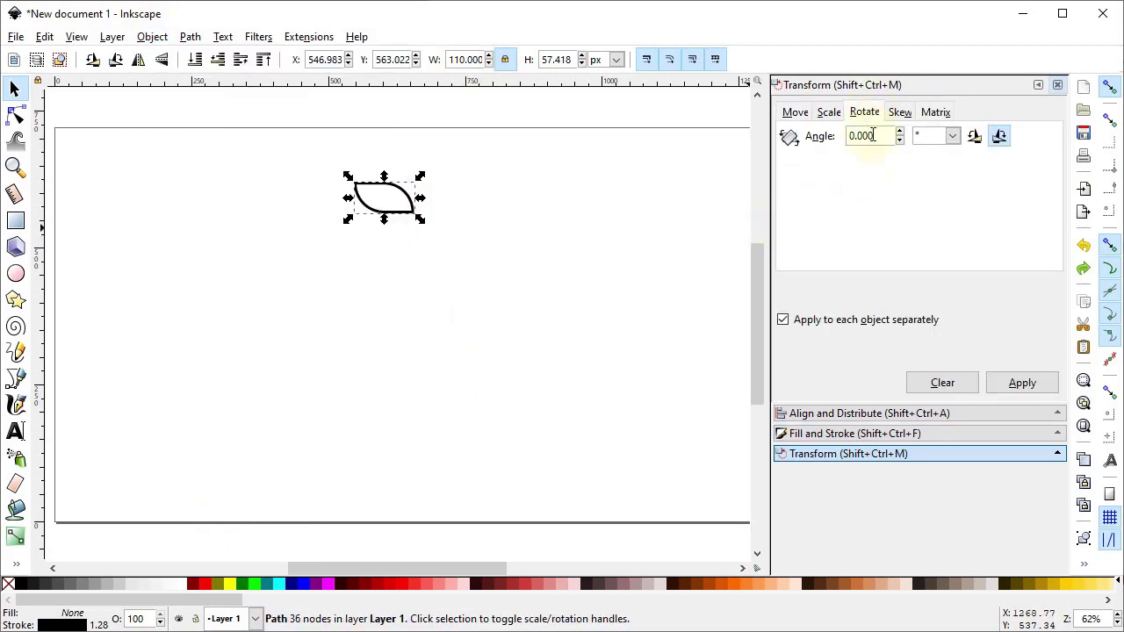
drag(879, 141, 839, 137)
click(975, 138)
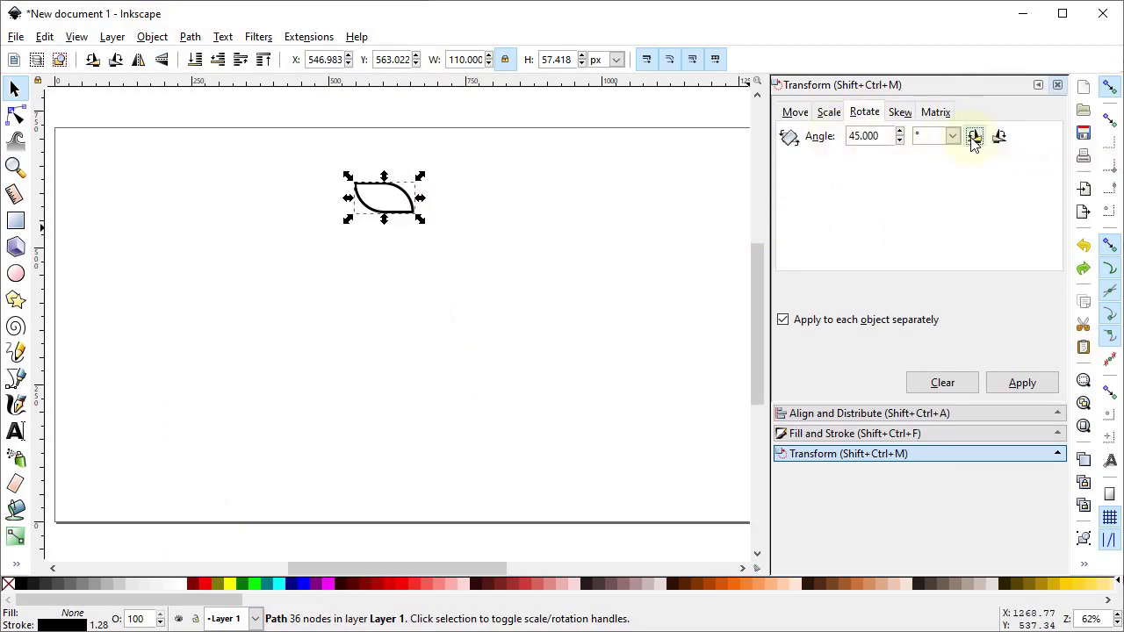
click(1006, 386)
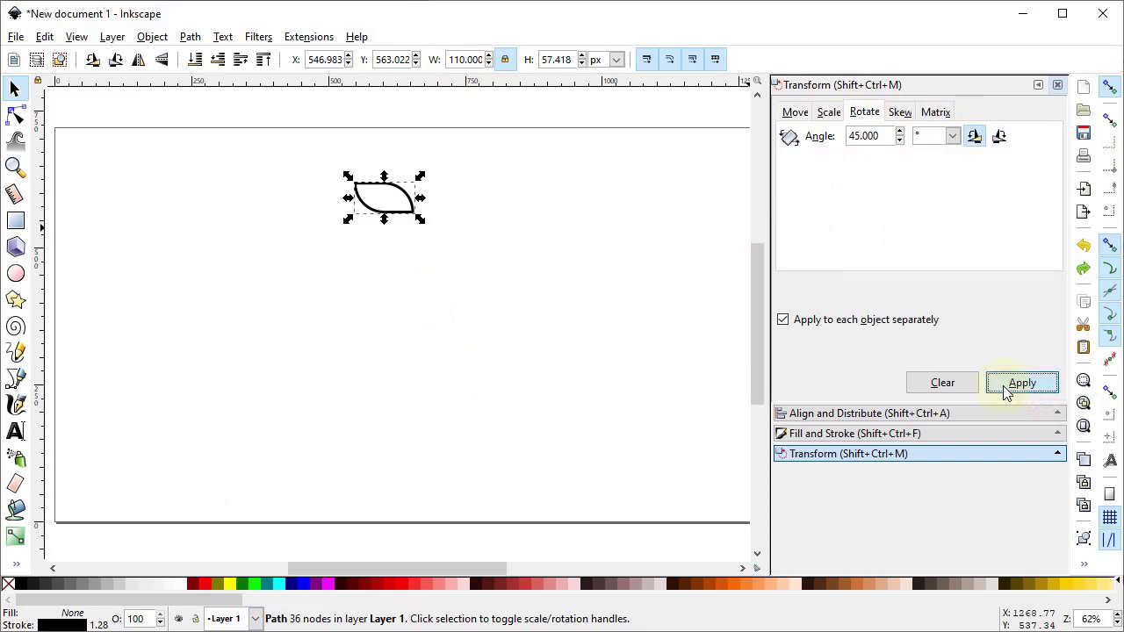
Duplicate the leaf, shift the copy right to overlap, and convert both strokes to paths.
right_click(404, 206)
click(432, 319)
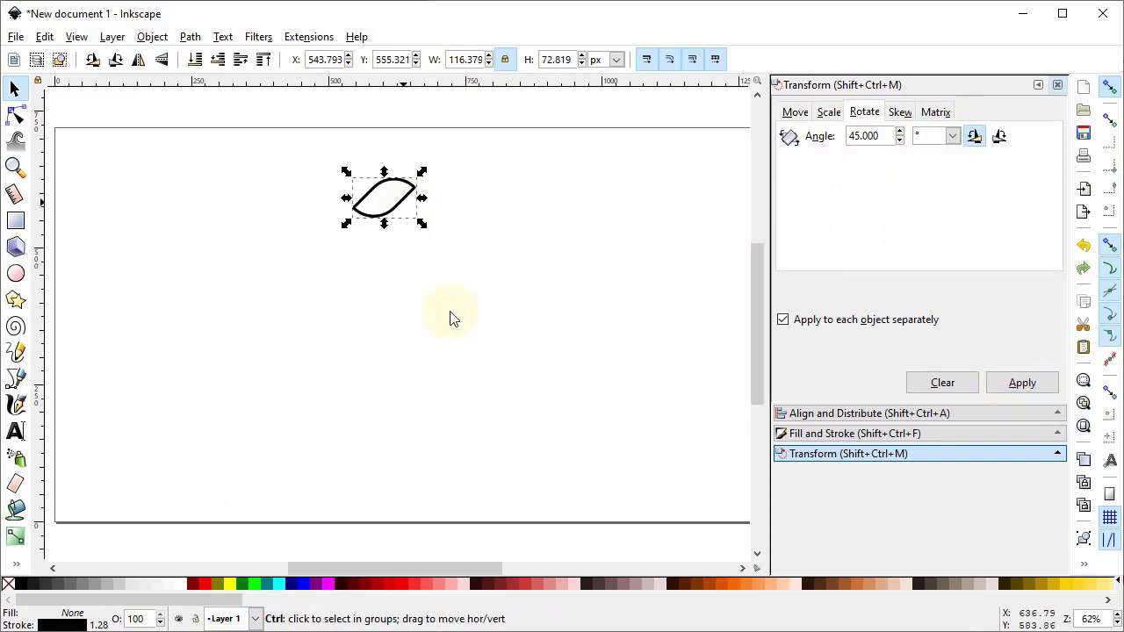
drag(376, 220, 414, 224)
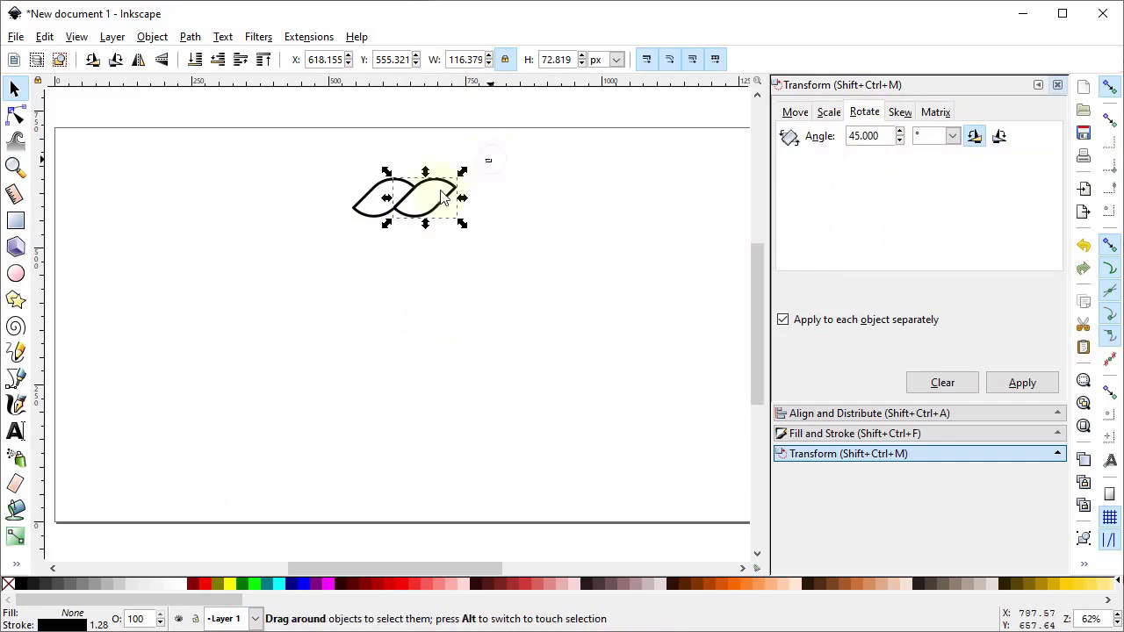
drag(490, 160, 311, 290)
click(199, 40)
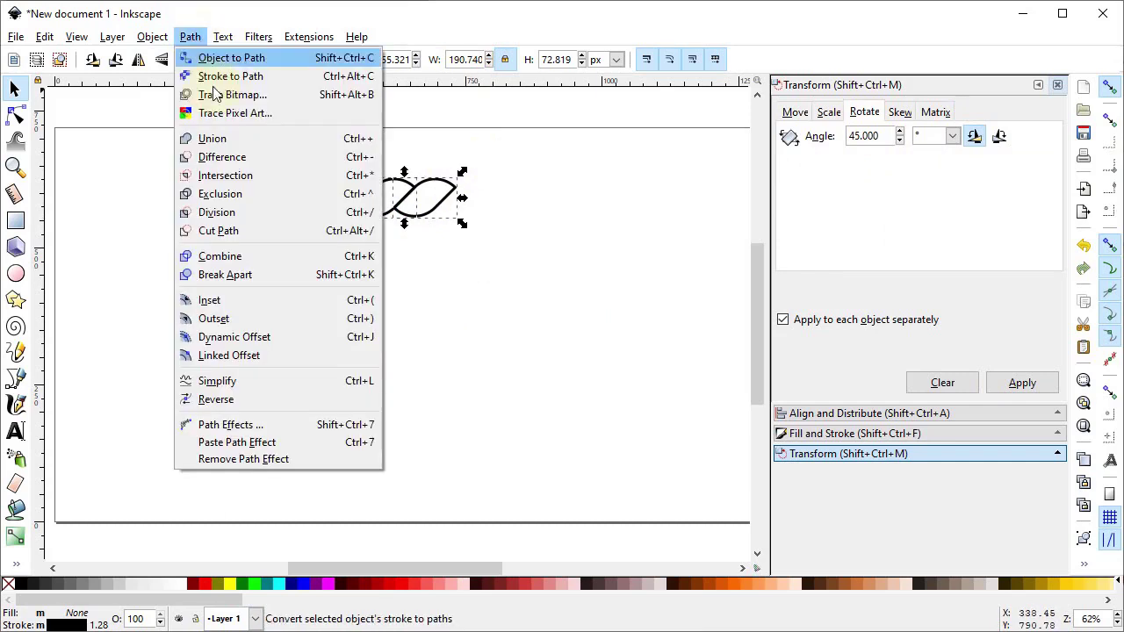
click(215, 76)
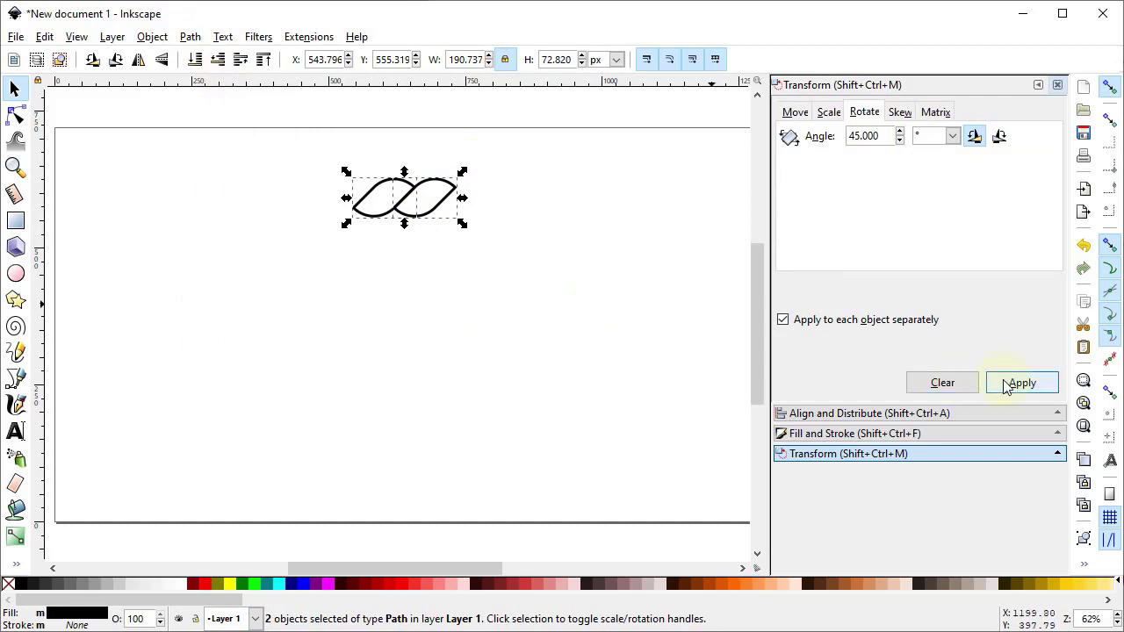
click(1083, 381)
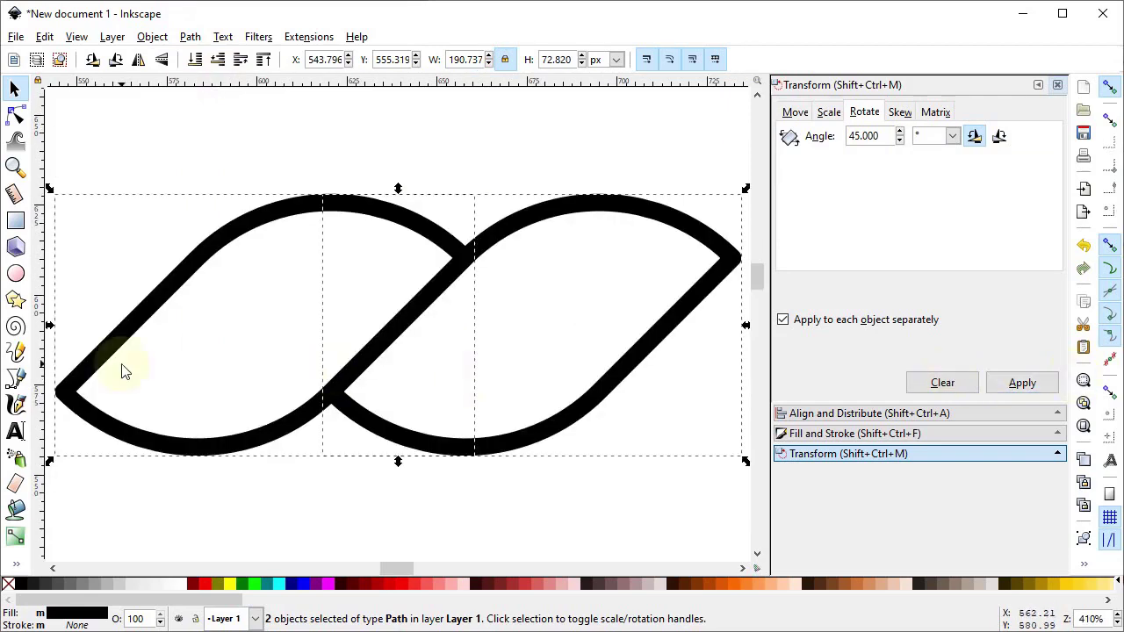
Draw two vertical pencil lines, one through each leaf.
click(92, 362)
click(15, 352)
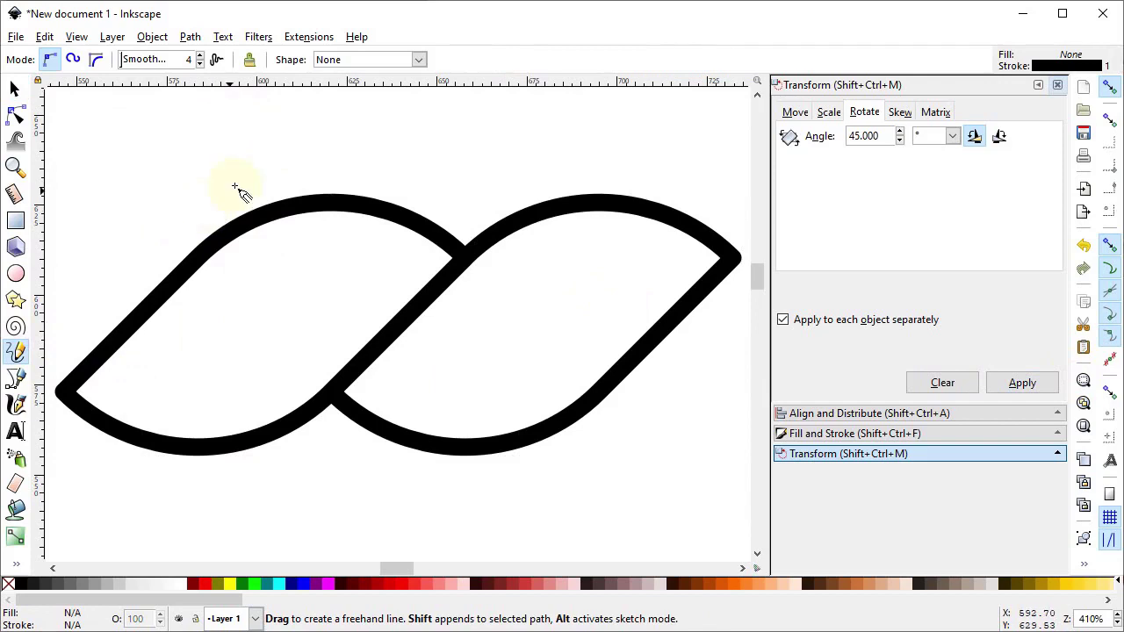
drag(271, 149, 271, 525)
drag(522, 518, 533, 151)
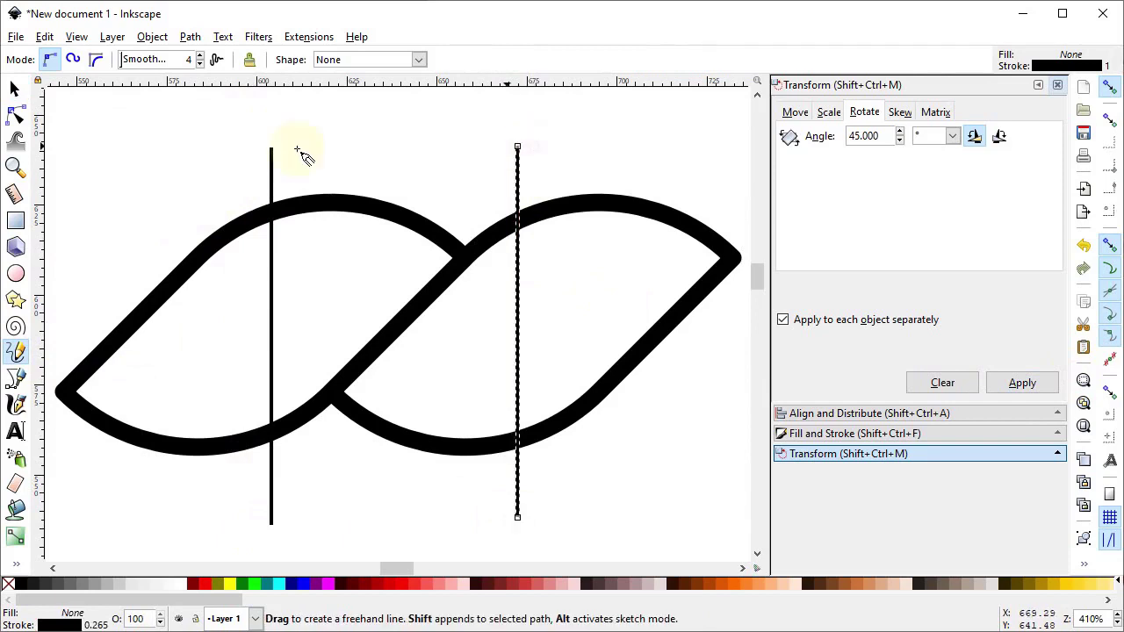
key(s)
Center the left line on the left leaf, divide along it, and delete the cut-off left piece.
shift+click(272, 272)
shift+click(305, 215)
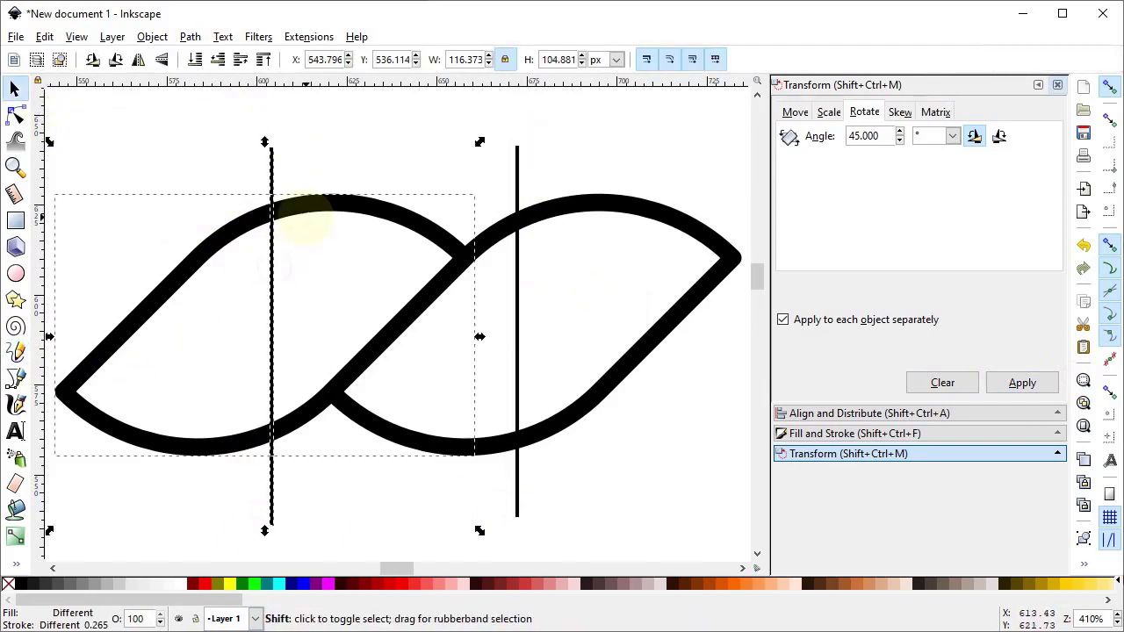
click(800, 418)
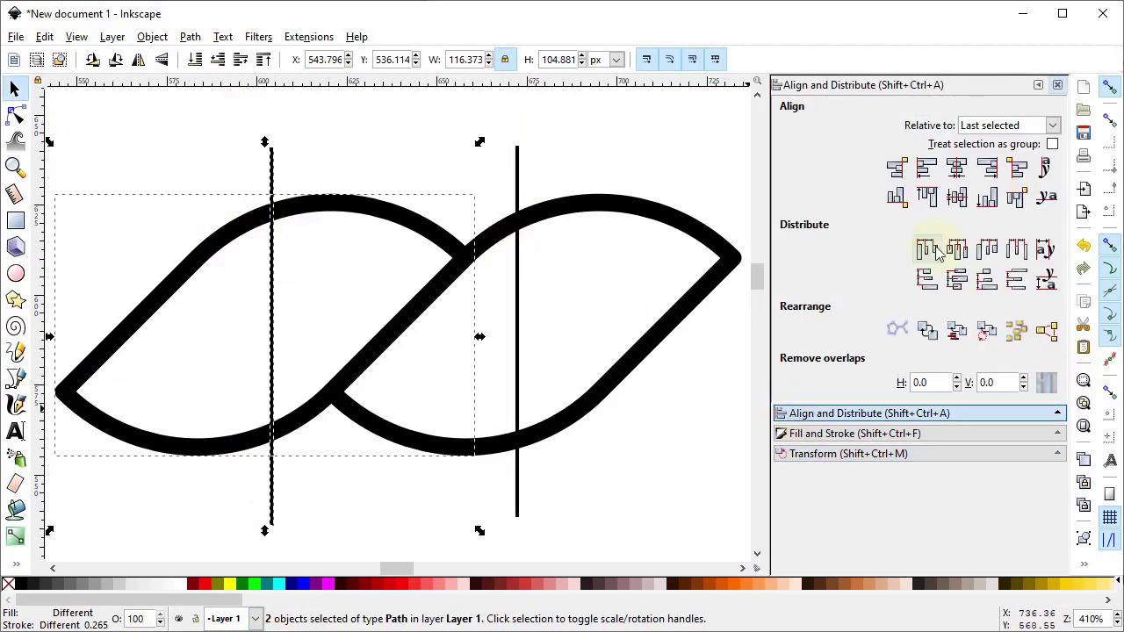
click(1053, 126)
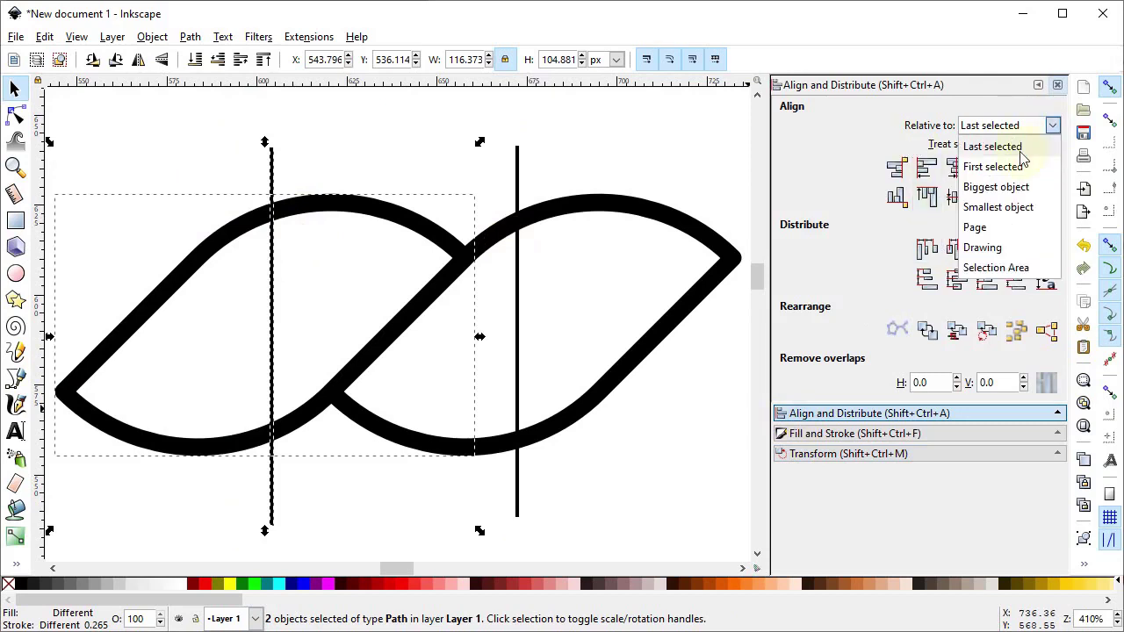
click(1018, 151)
click(956, 168)
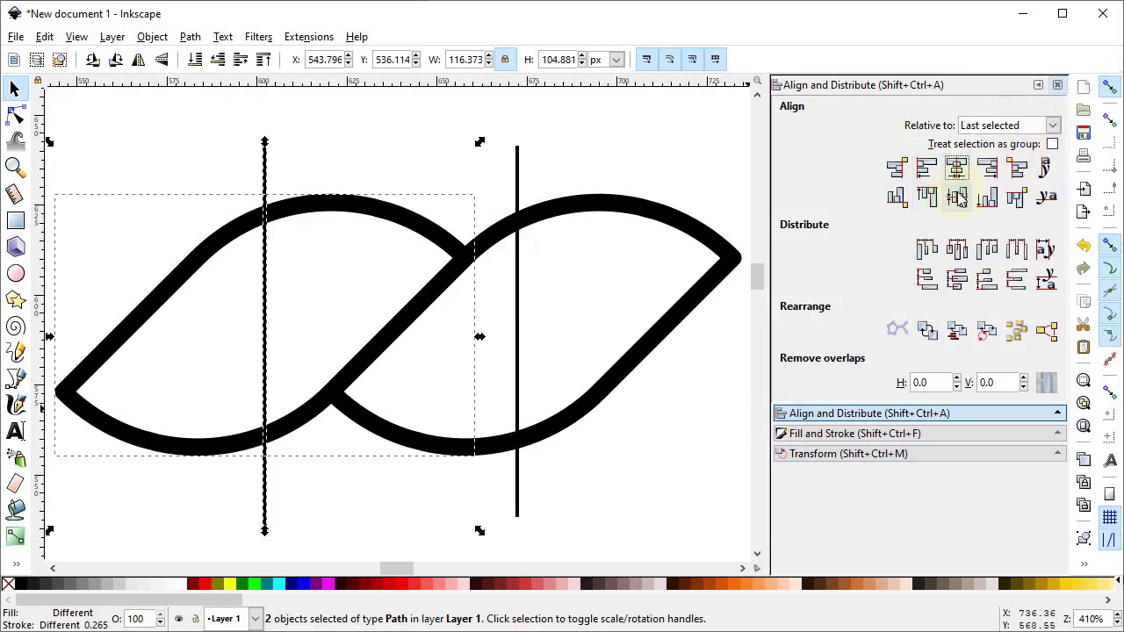
click(958, 199)
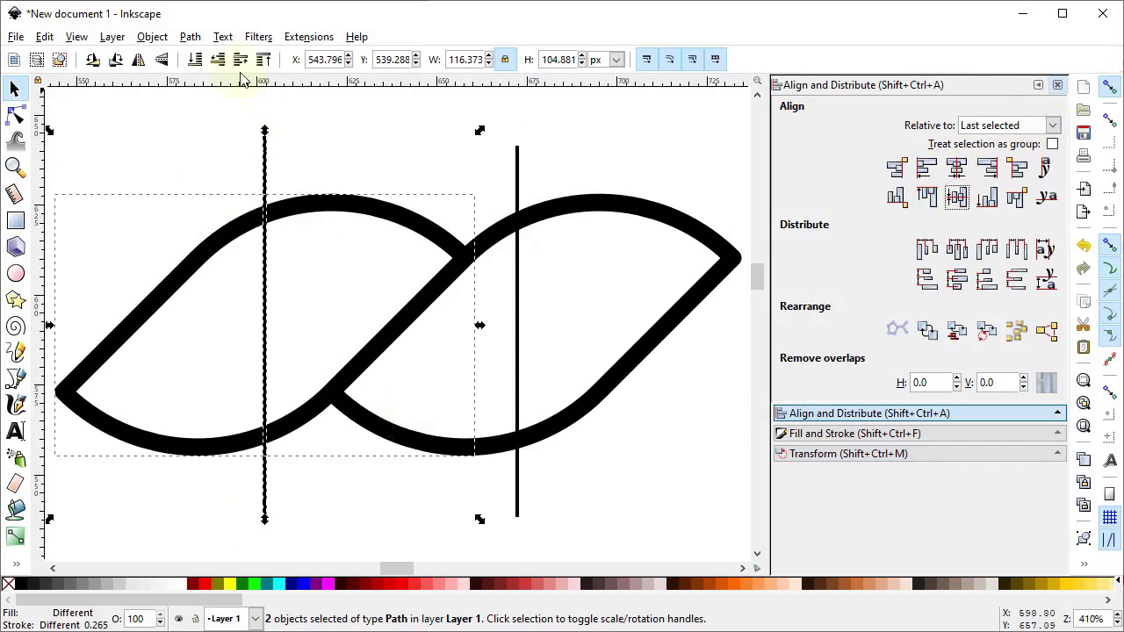
click(192, 35)
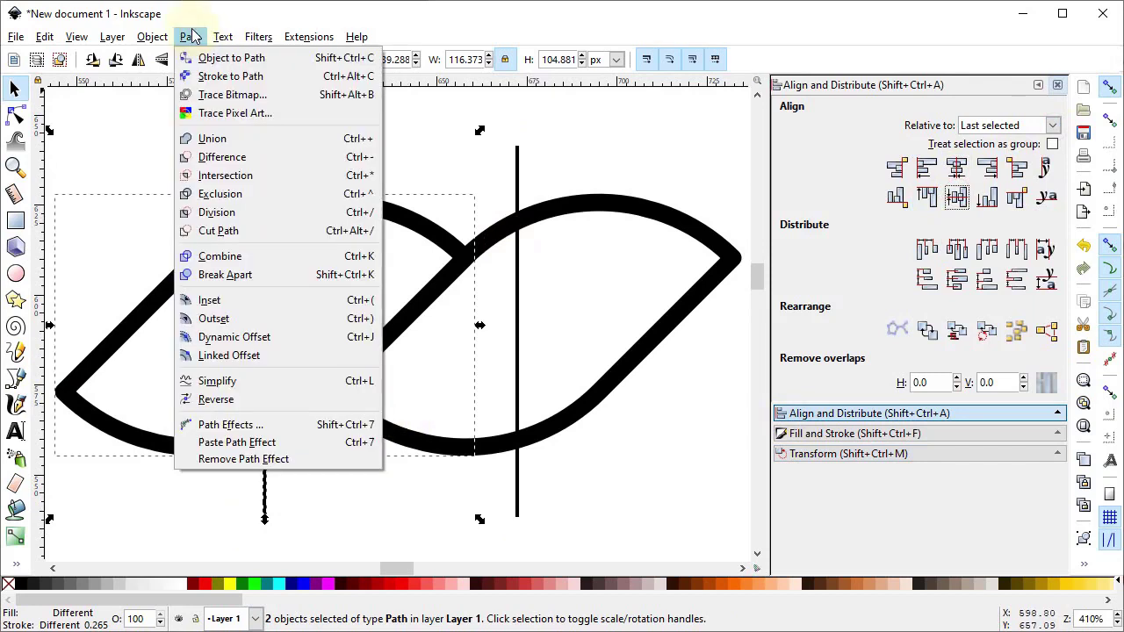
click(224, 209)
click(214, 232)
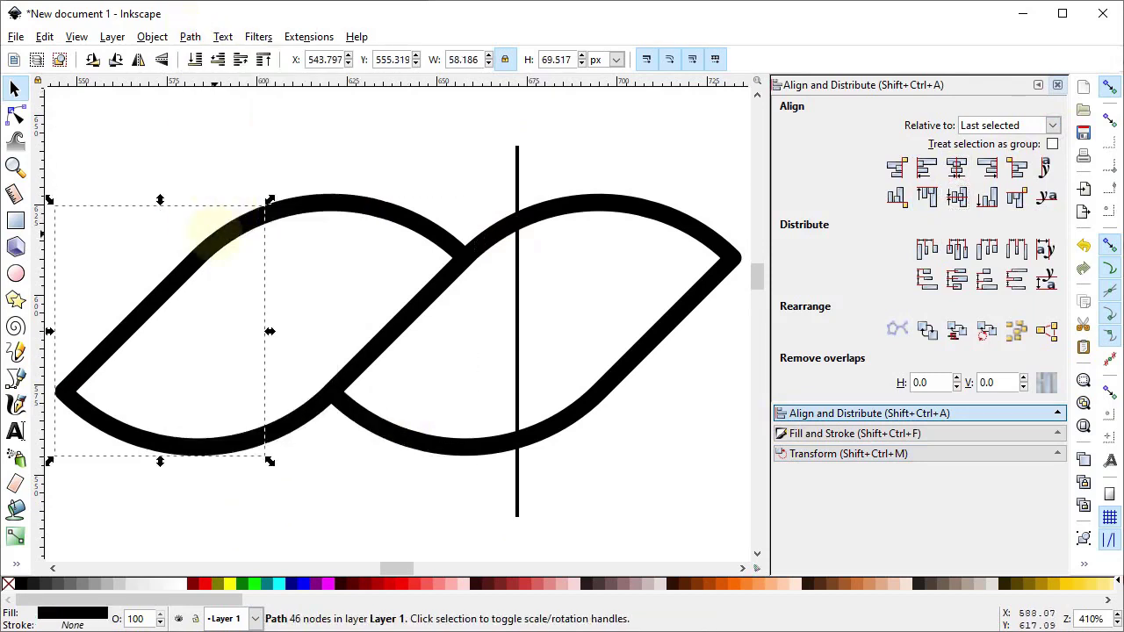
key(Delete)
Center the right line on the curve, divide along it, and delete the cut-off right piece.
click(518, 274)
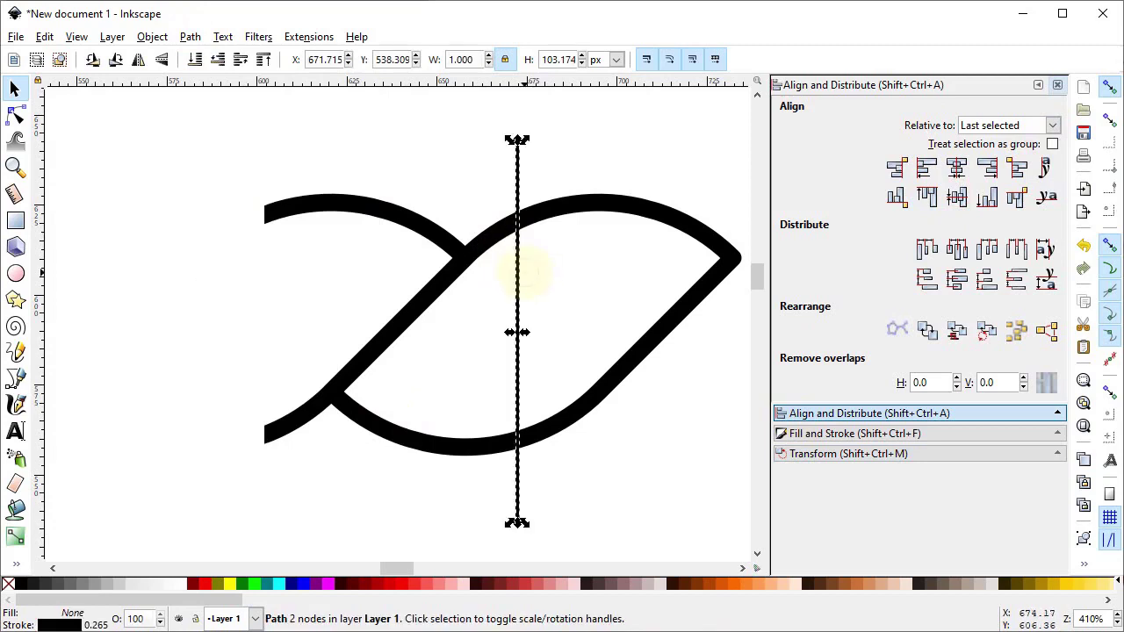
shift+click(597, 207)
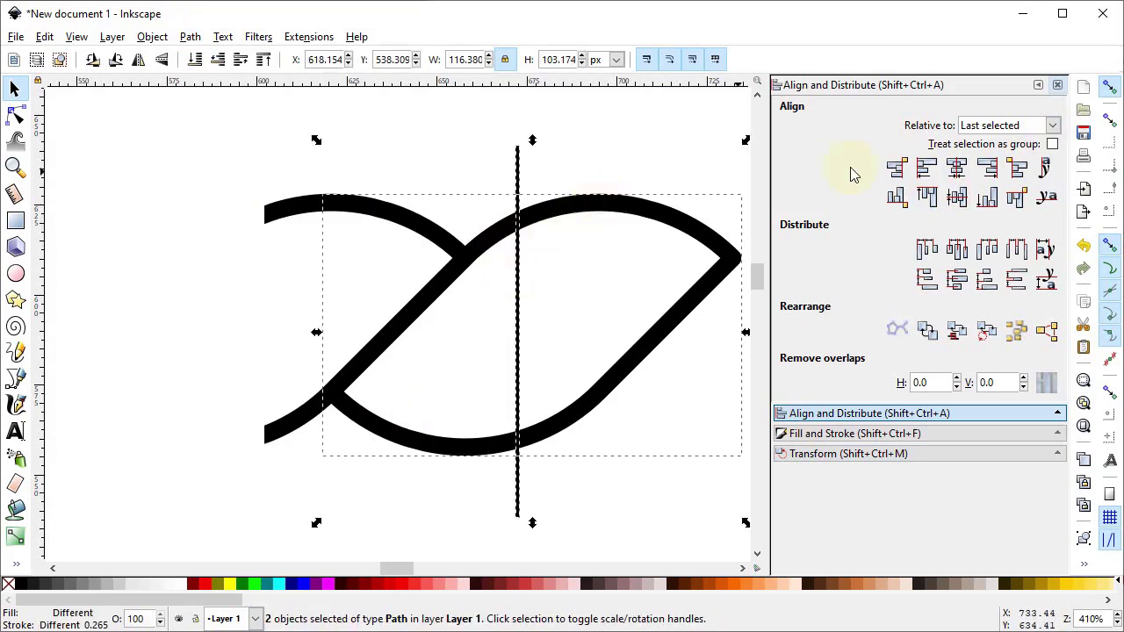
click(958, 167)
click(958, 197)
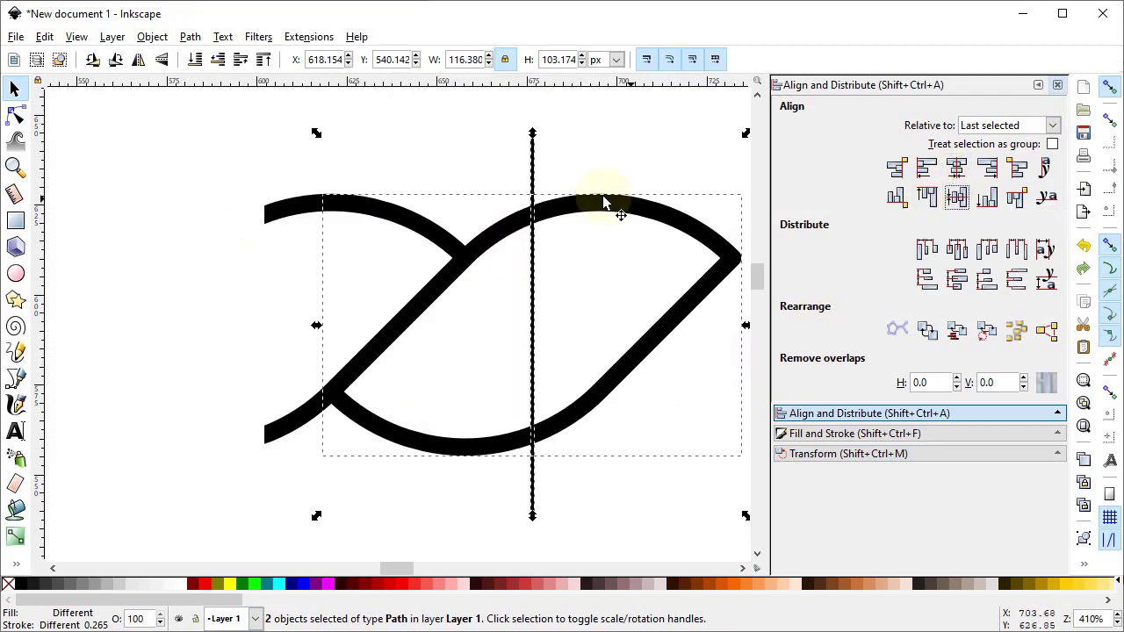
click(193, 39)
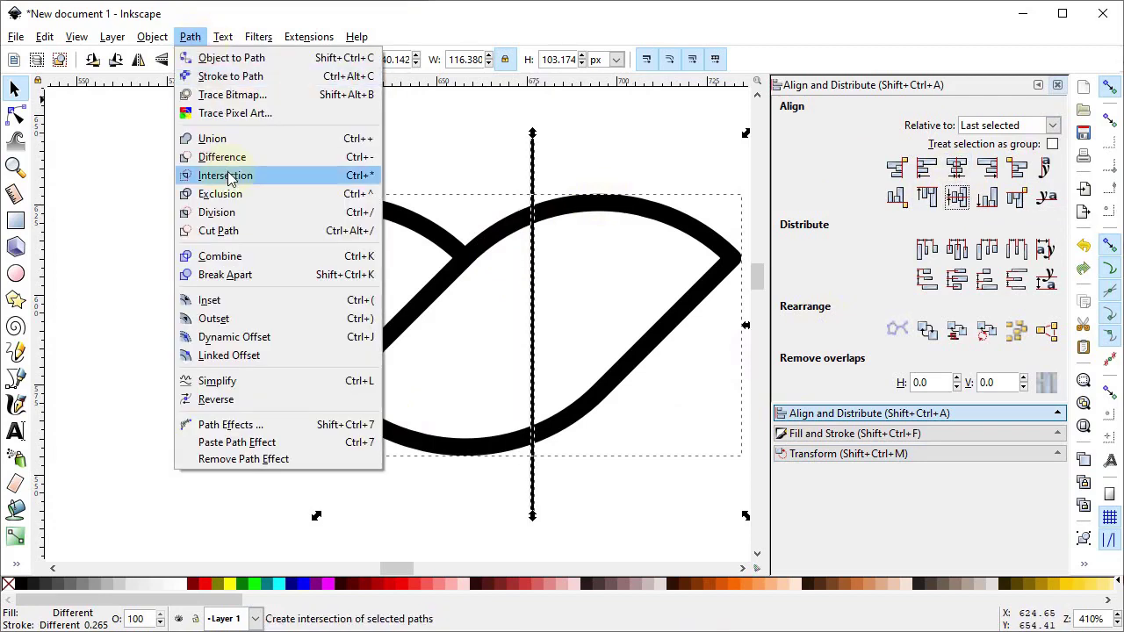
click(216, 212)
click(668, 353)
click(664, 336)
key(Delete)
Union the two remaining pieces into one rope segment path and zoom out to the page.
drag(650, 140, 153, 497)
click(190, 37)
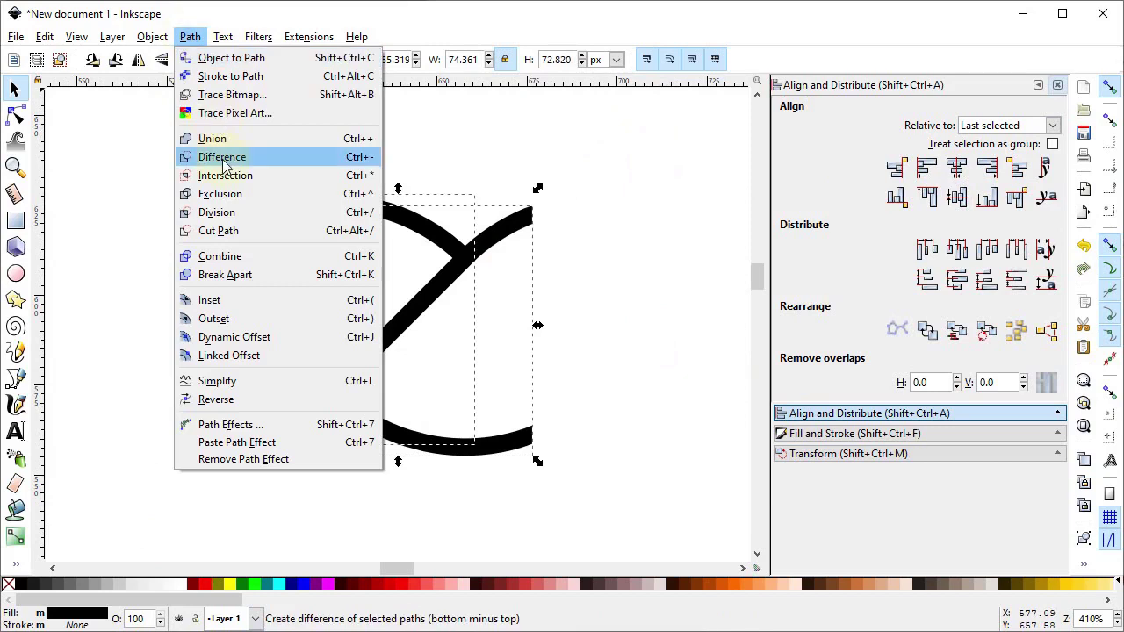
click(202, 137)
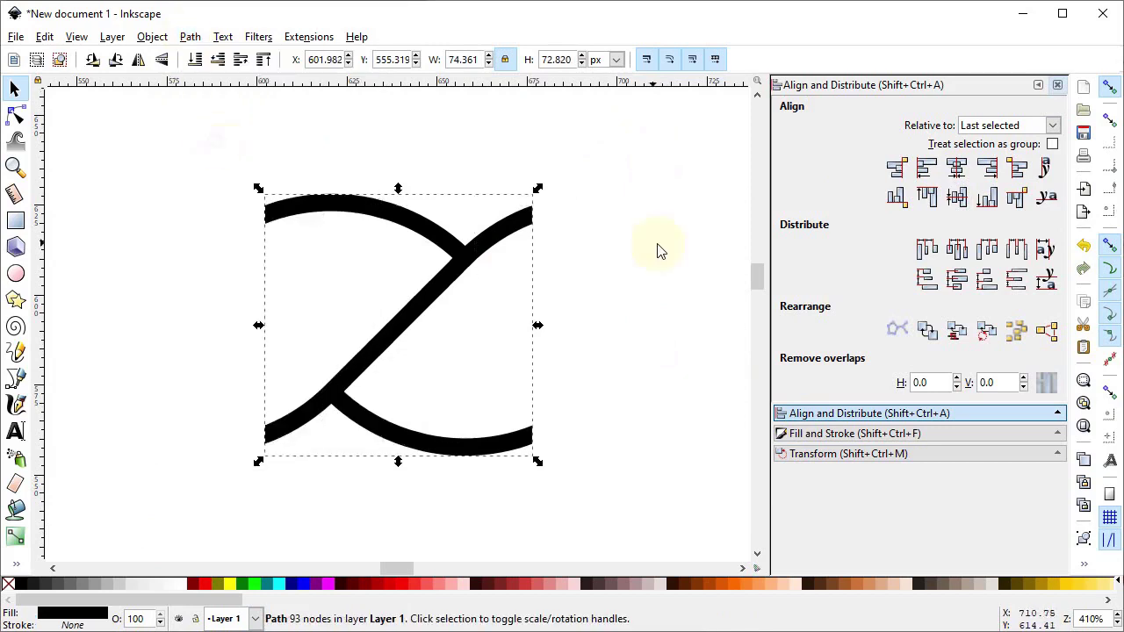
click(1083, 426)
click(431, 389)
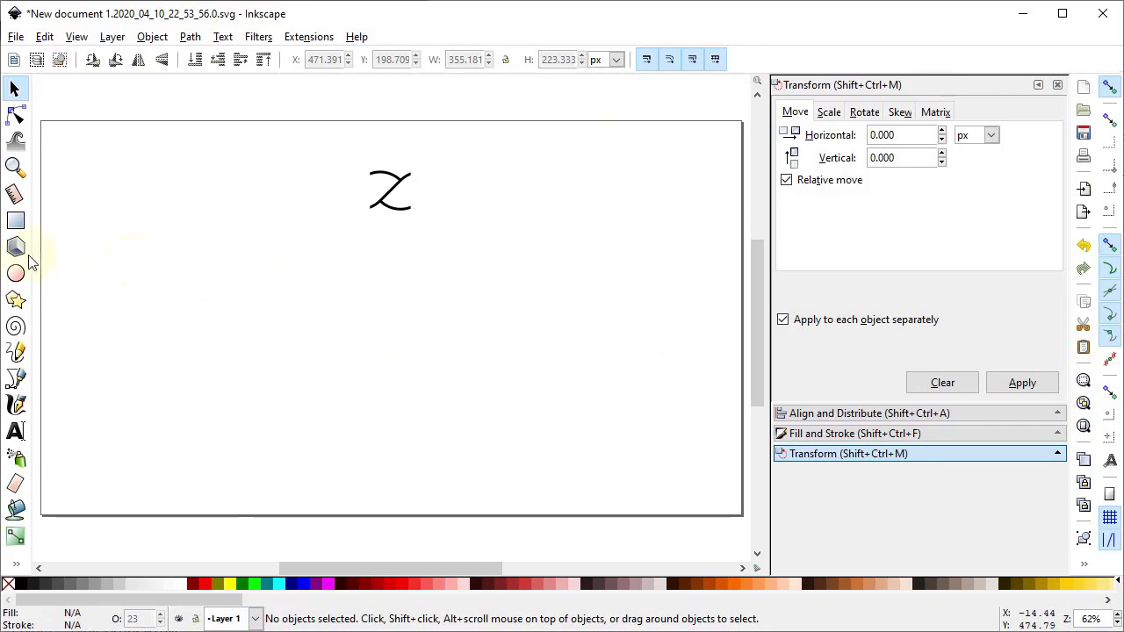
Draw a circle below the rope segment with no outline and a red fill.
click(16, 274)
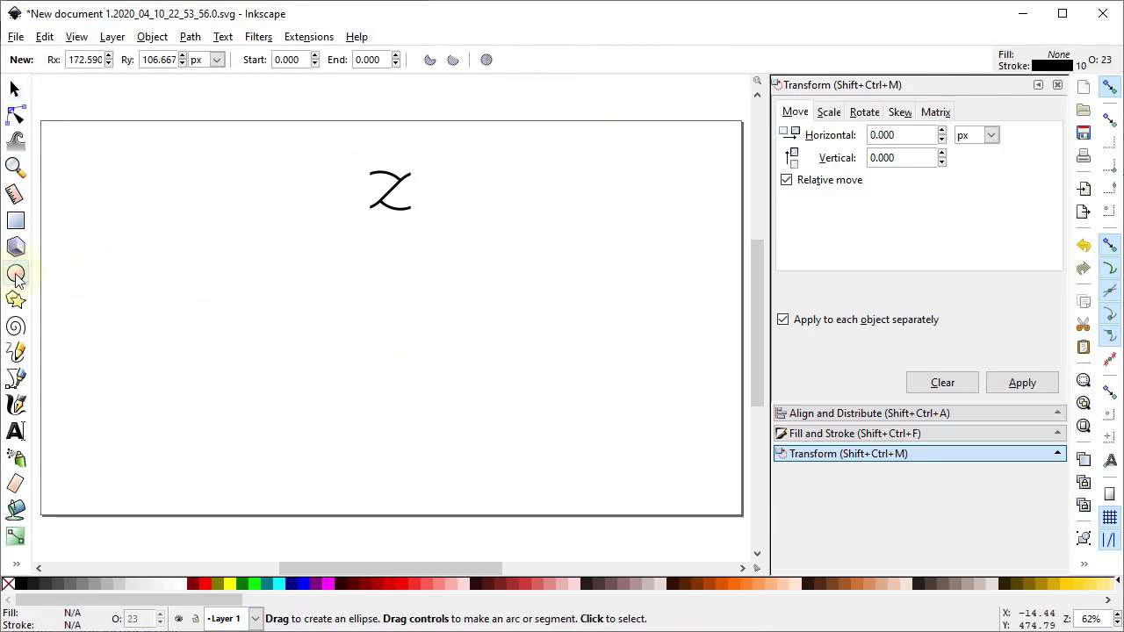
drag(329, 252, 527, 449)
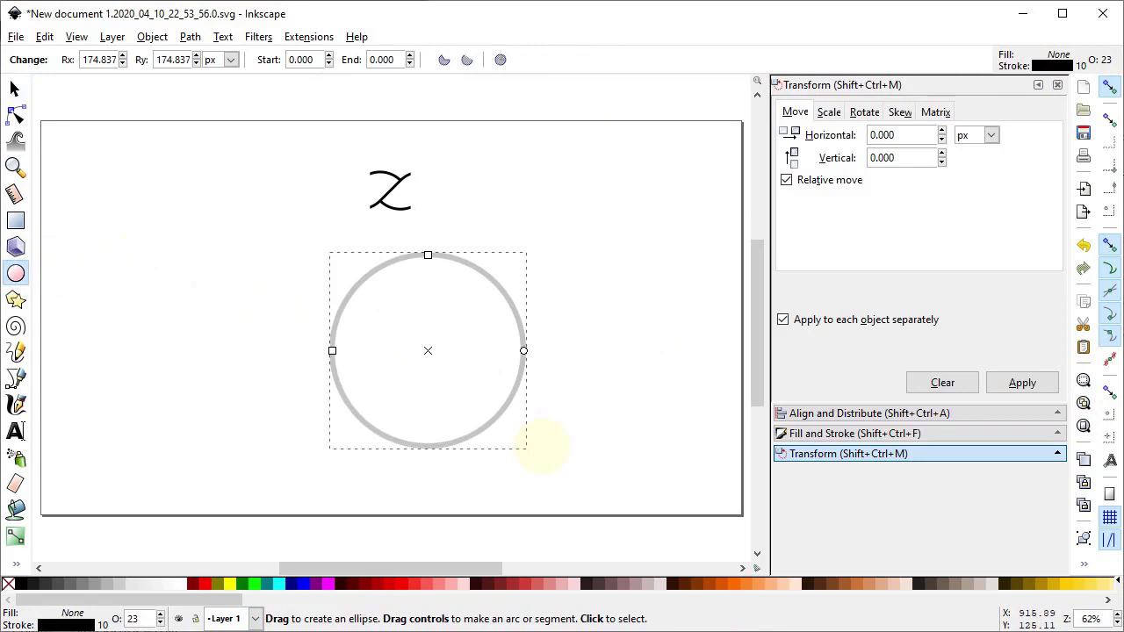
shift+click(8, 585)
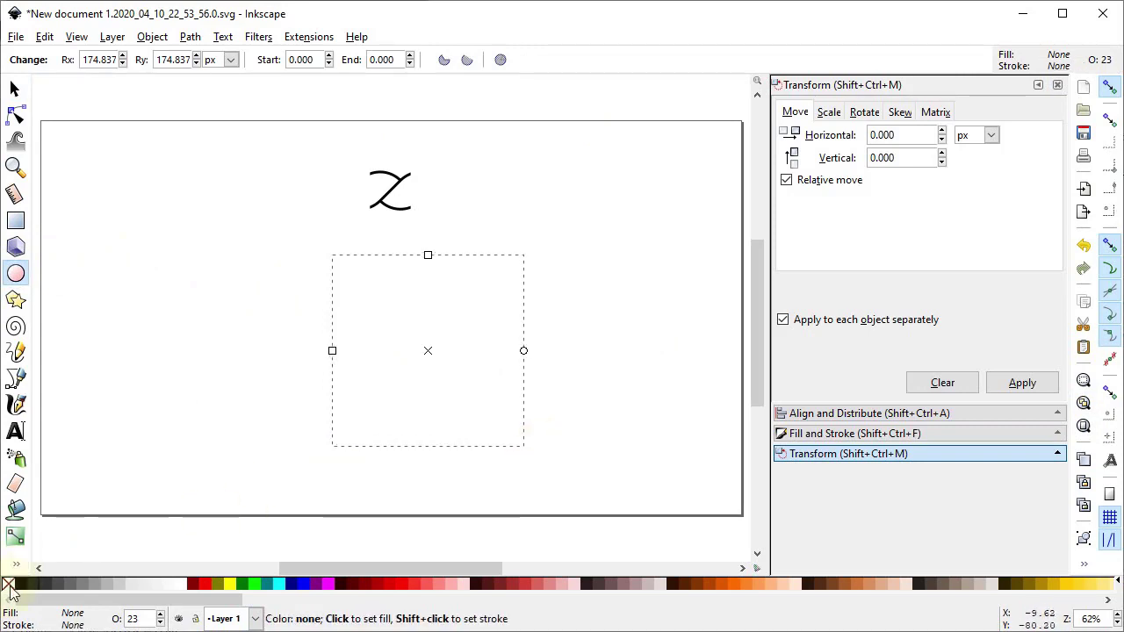
click(433, 585)
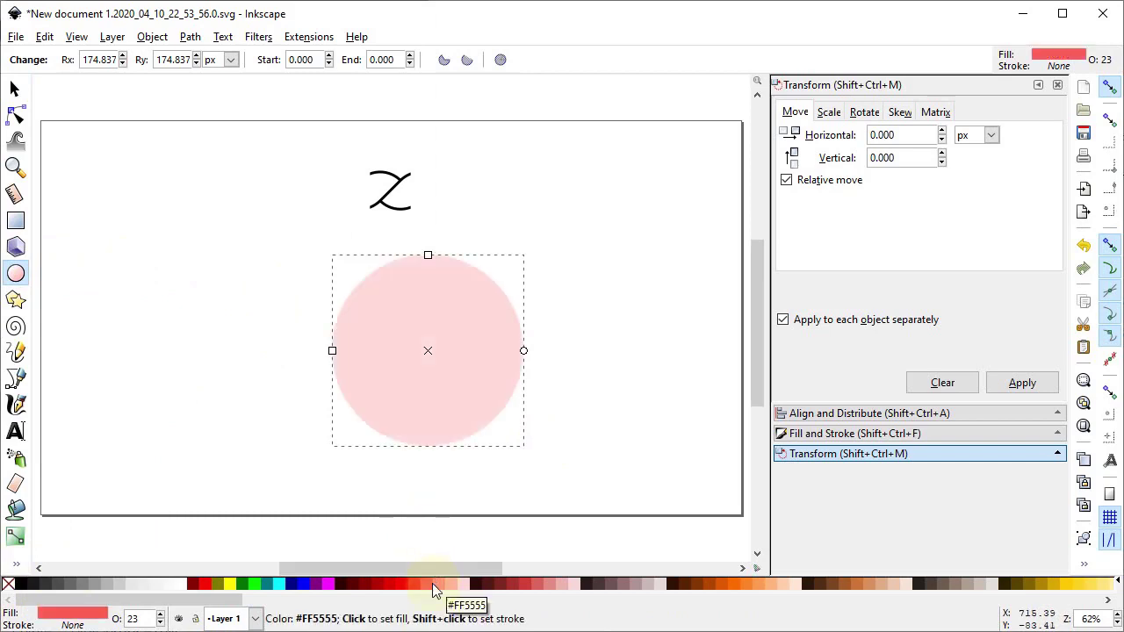
click(14, 89)
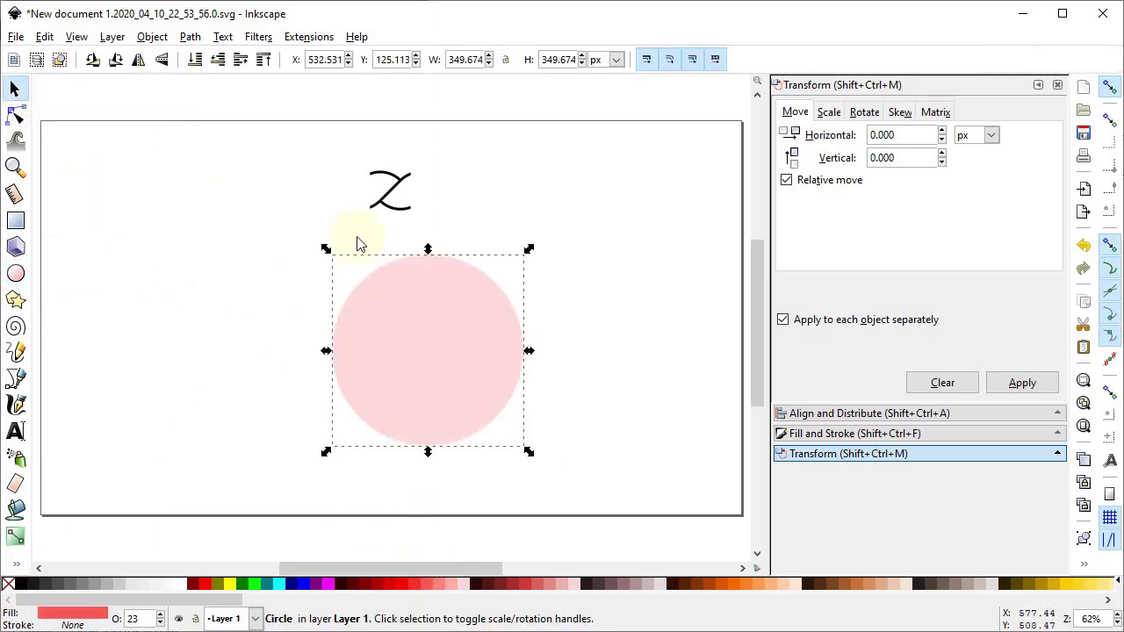
Convert the circle to a path, resize it to 355 px, and select it with the rope segment.
click(190, 37)
click(207, 59)
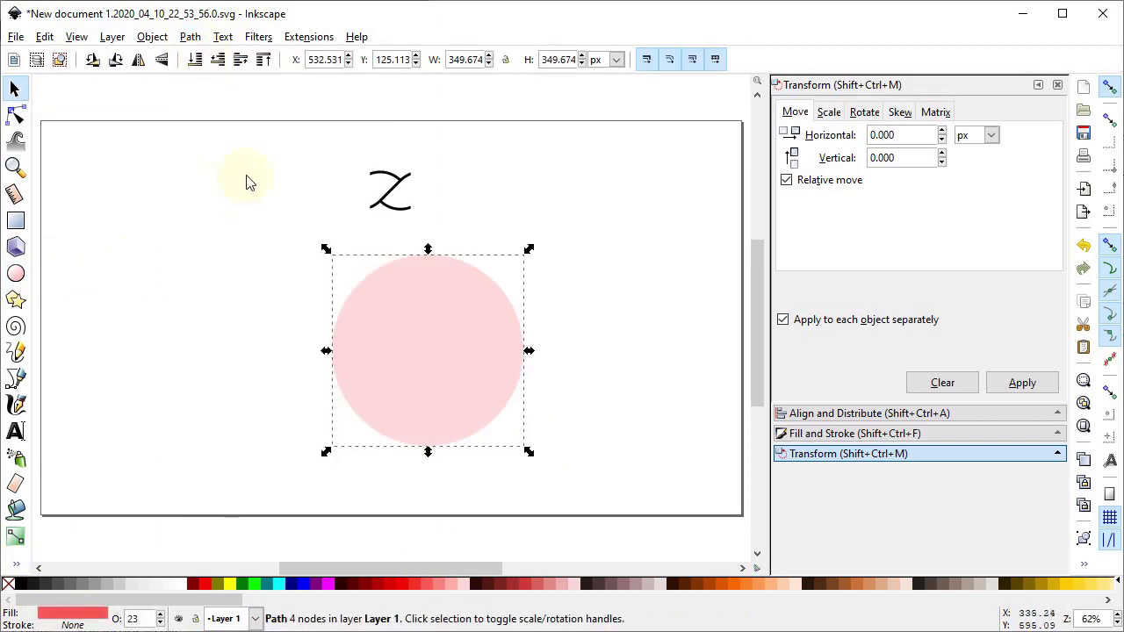
double_click(466, 63)
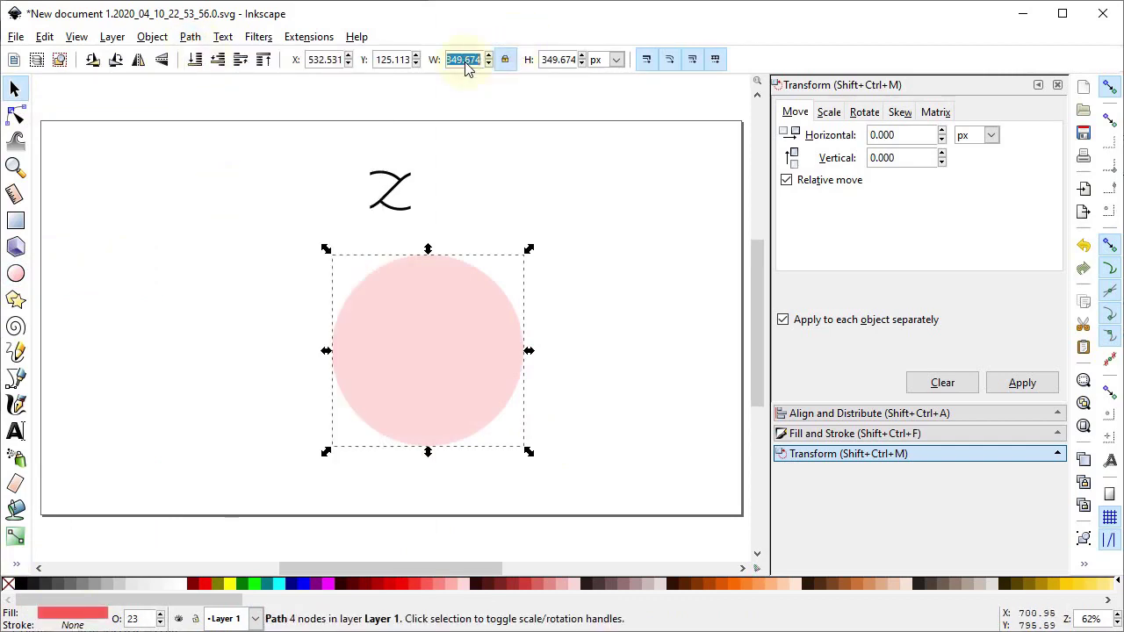
text(355)
key(Return)
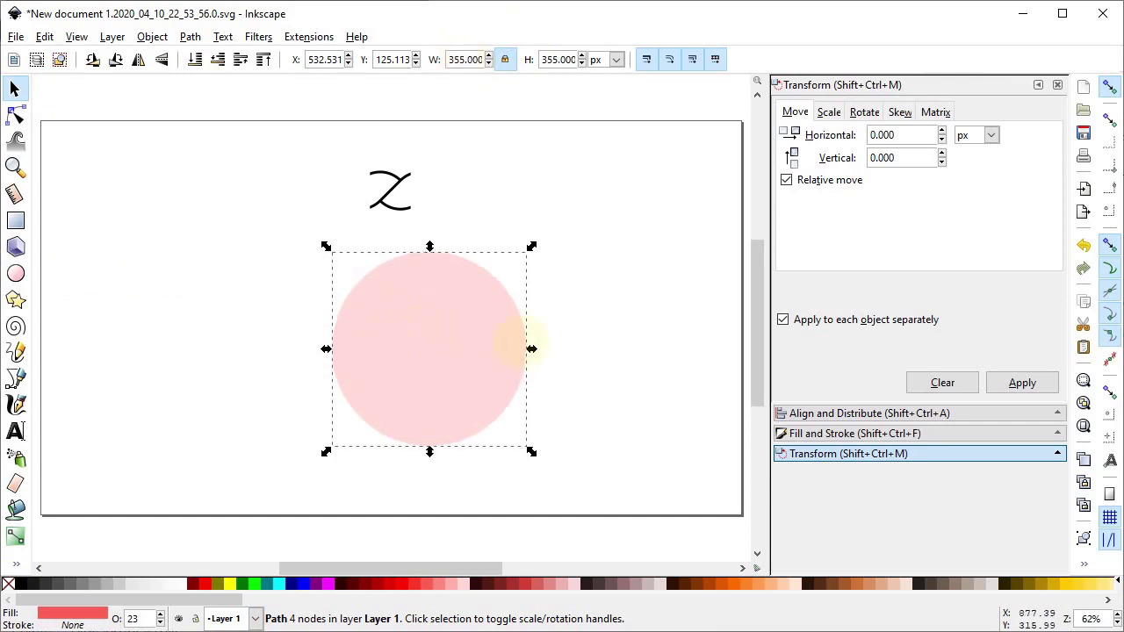
click(512, 343)
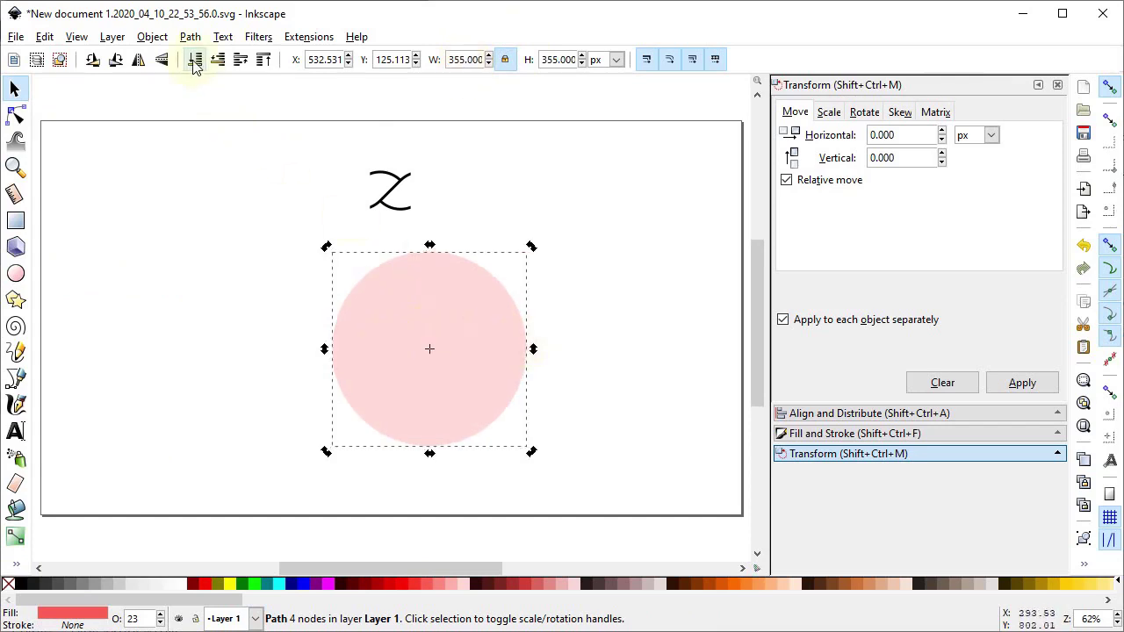
drag(299, 153, 584, 470)
Set up Pattern along Path with Repeated copies and Snake deformation.
click(298, 36)
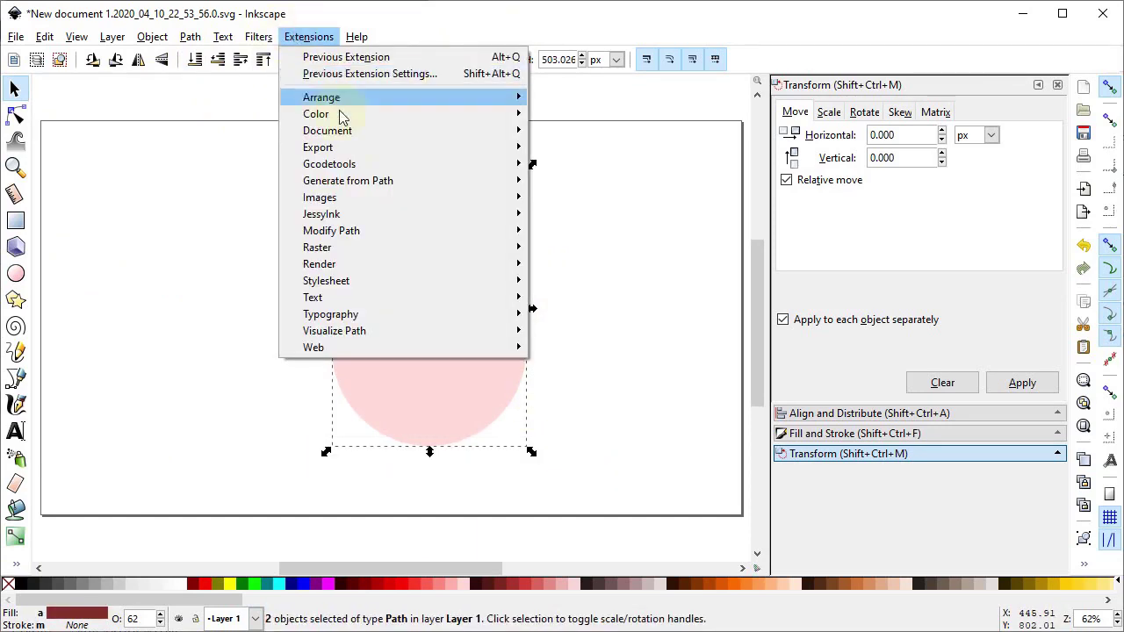
mouse_move(376, 182)
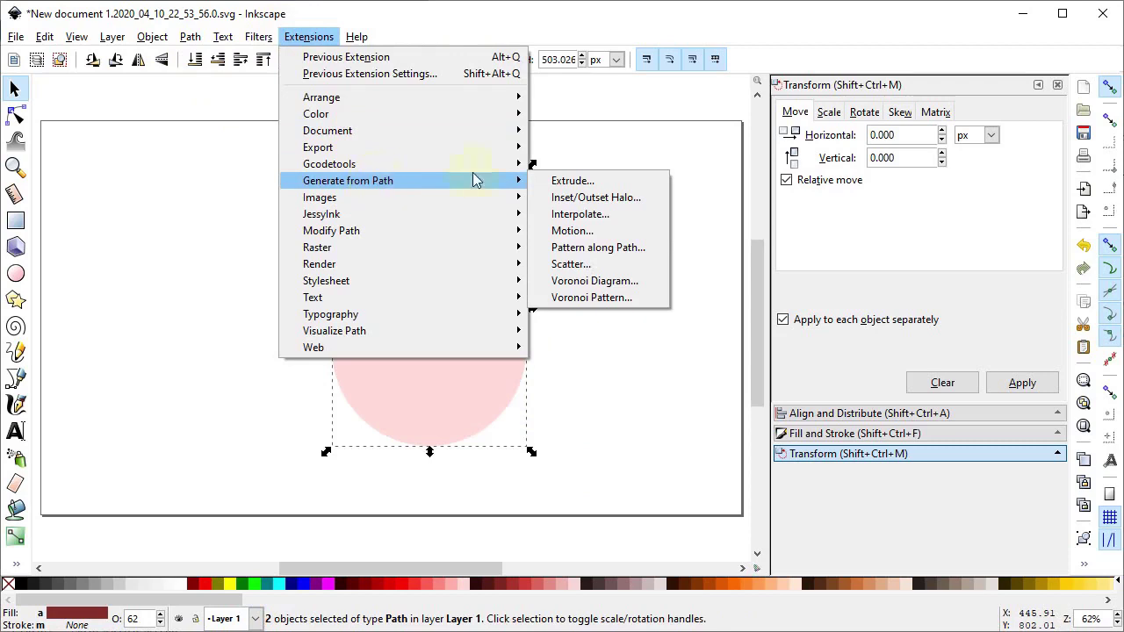
click(598, 247)
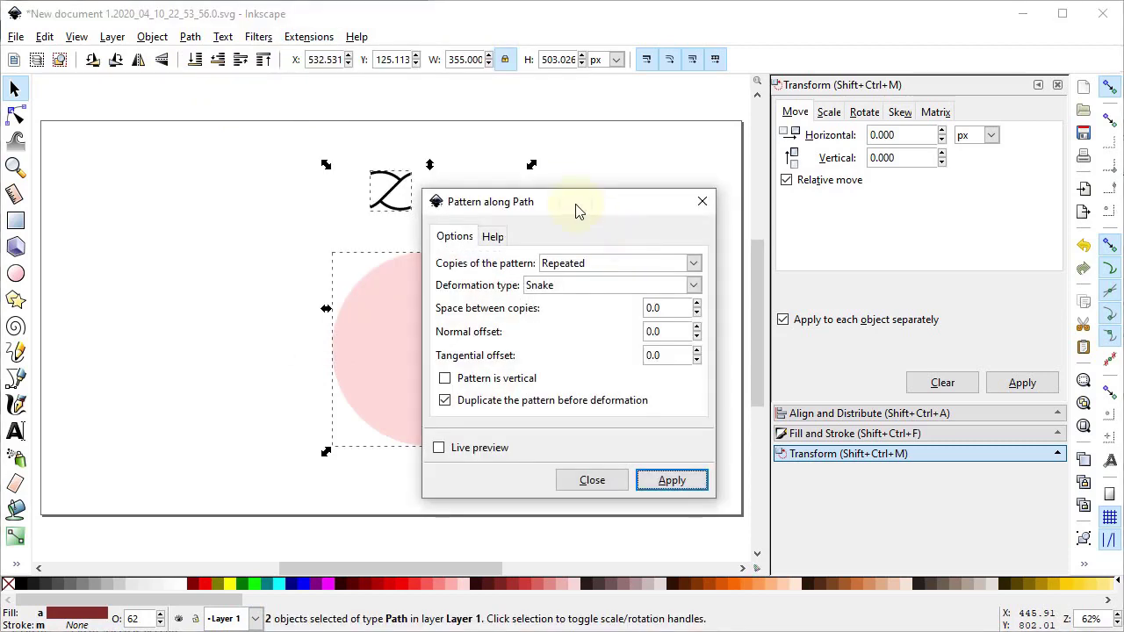
drag(577, 210, 800, 128)
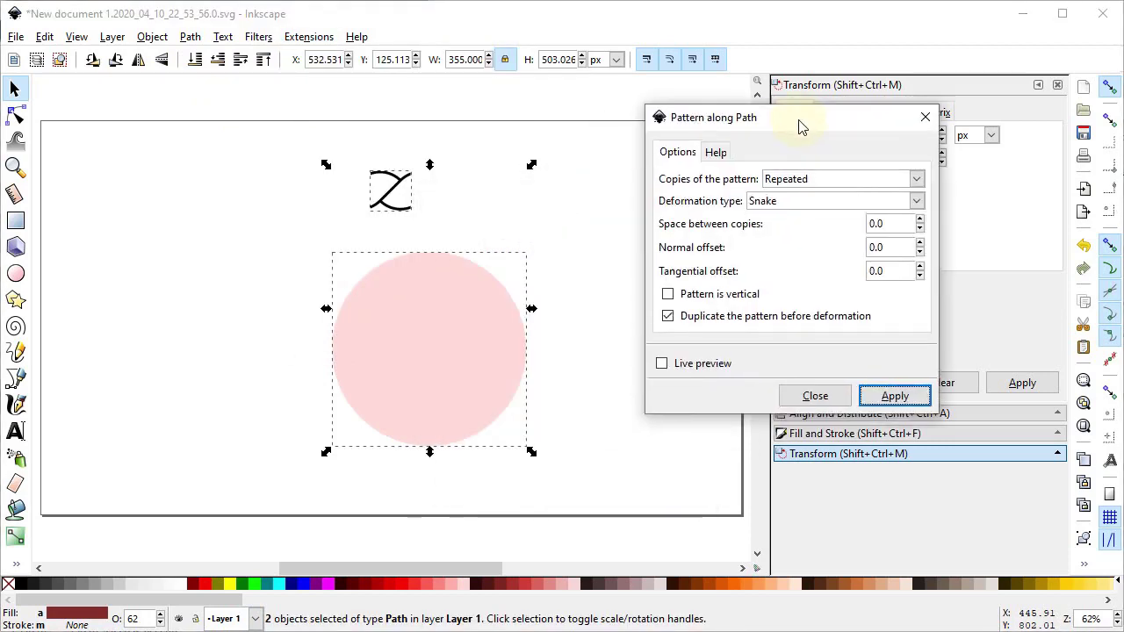
click(916, 179)
key(Escape)
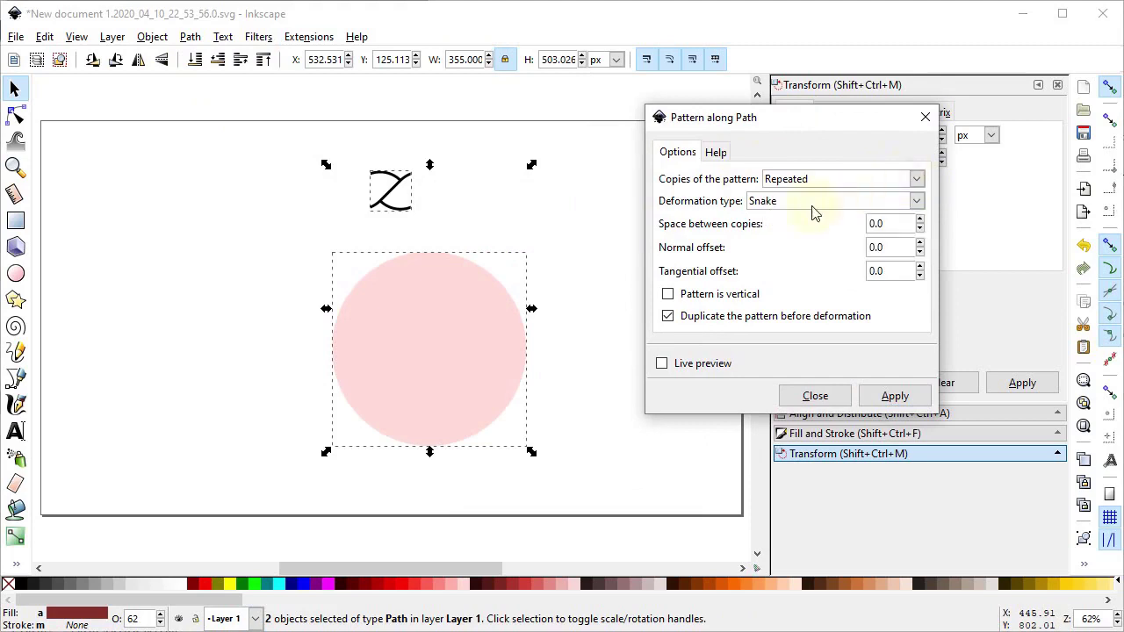
click(916, 202)
click(916, 202)
Apply the Z pattern around the circle, then delete the pink guide circle.
click(889, 397)
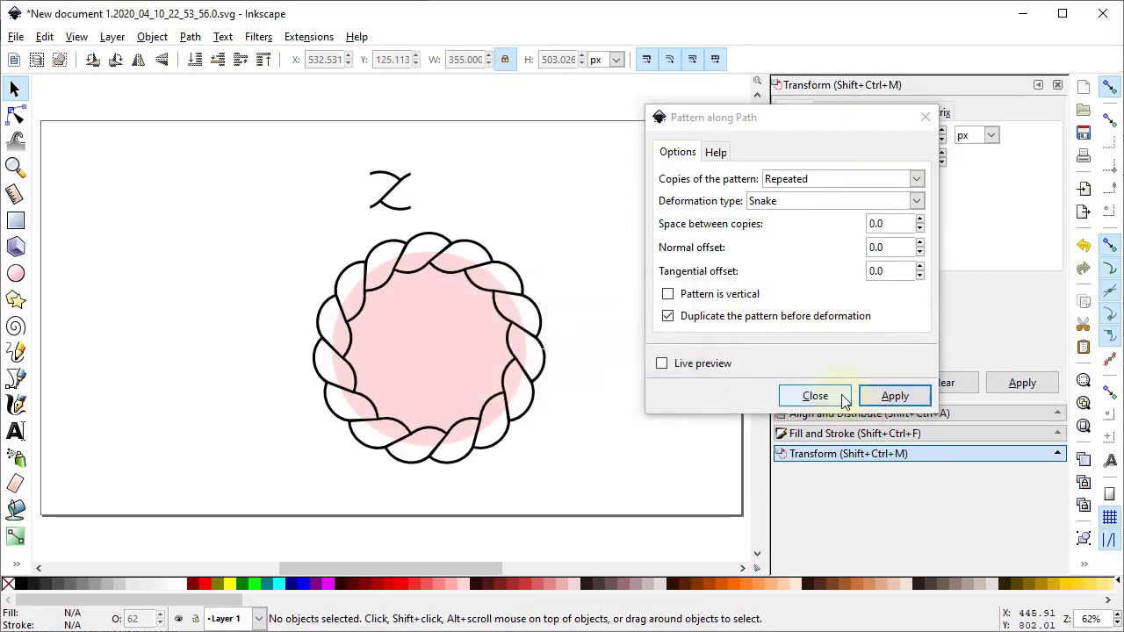
click(843, 396)
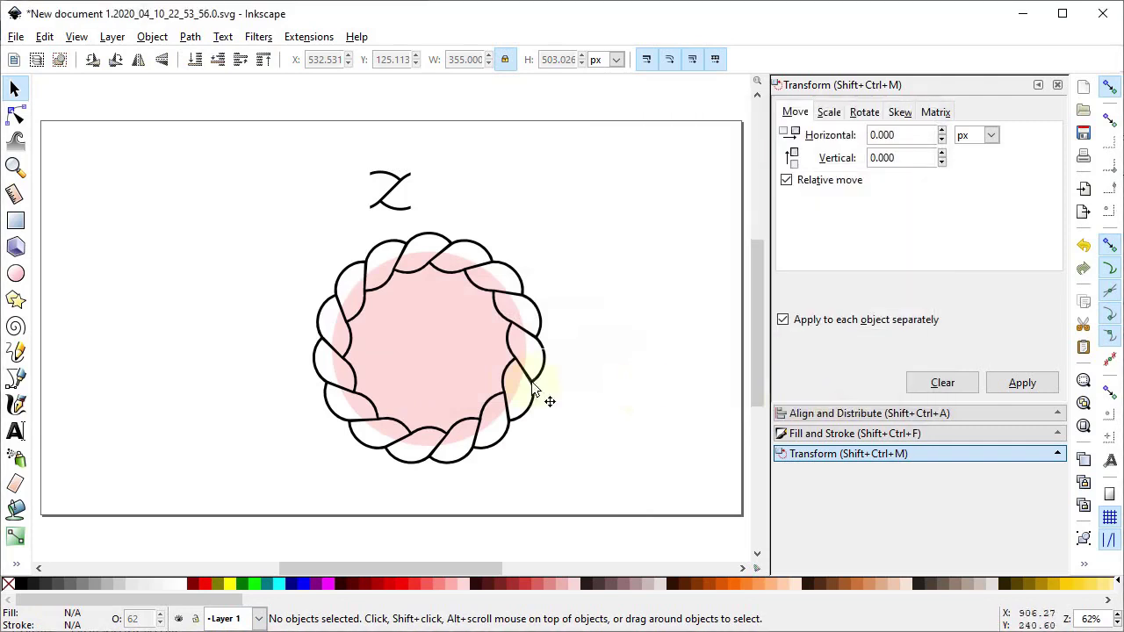
click(455, 352)
key(Delete)
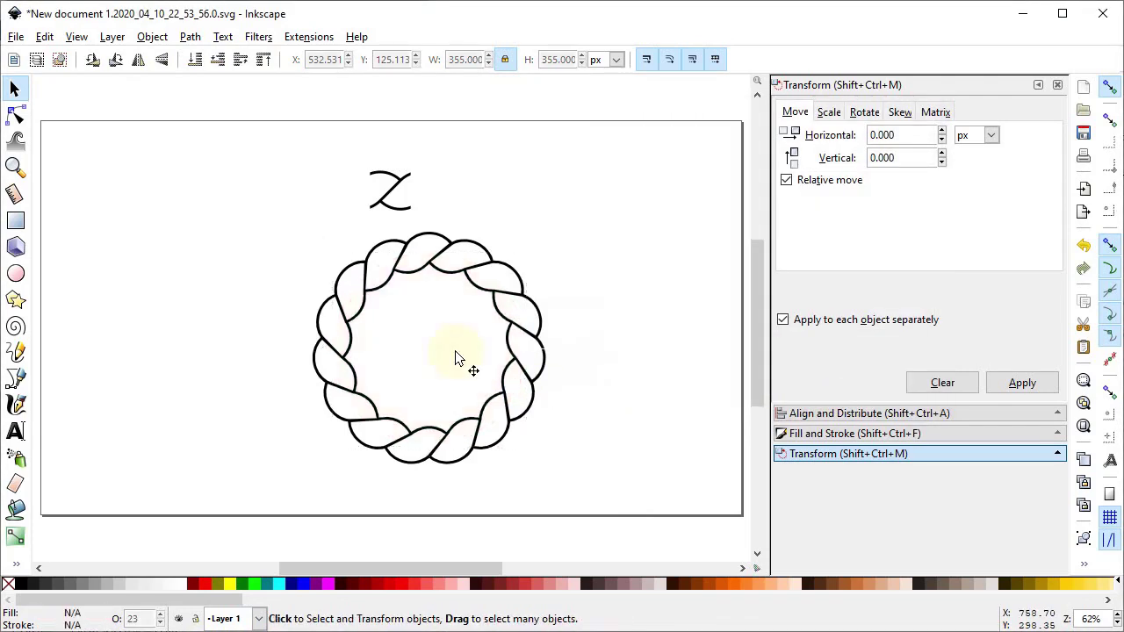
Delete the leftover Z stroke, centre the ring on the page both ways, and stroke it black.
click(391, 175)
key(Delete)
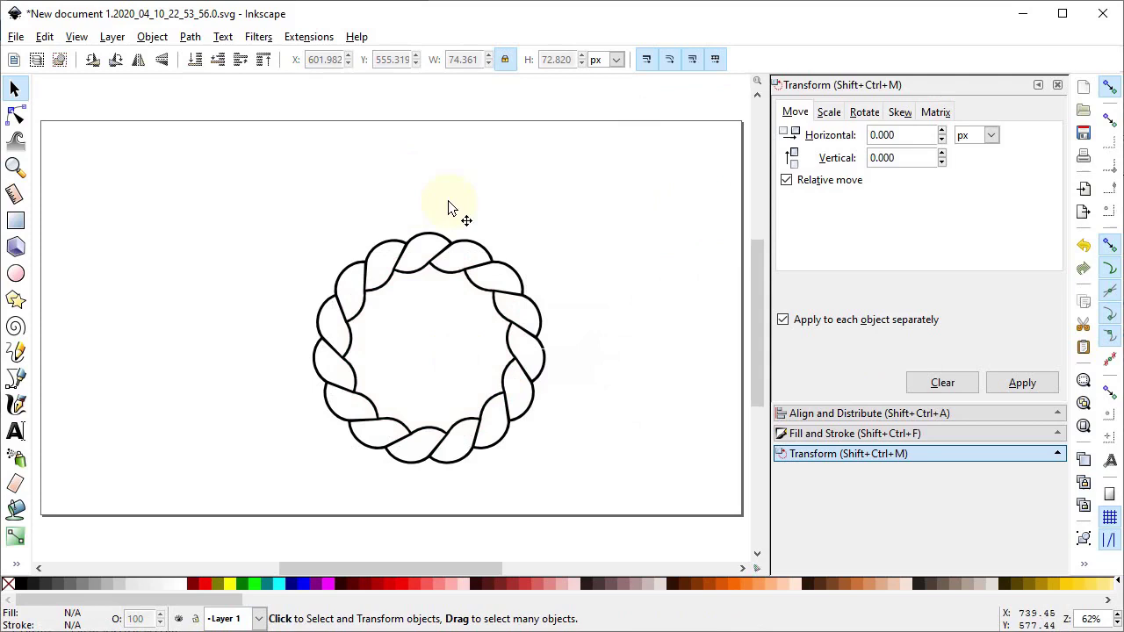
click(456, 236)
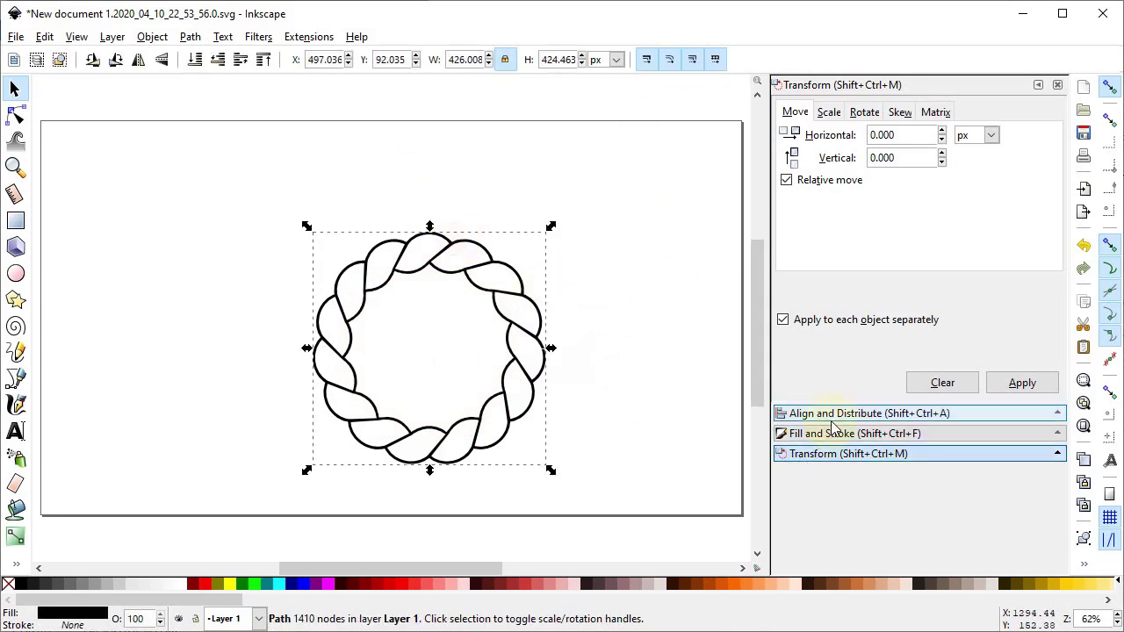
click(794, 413)
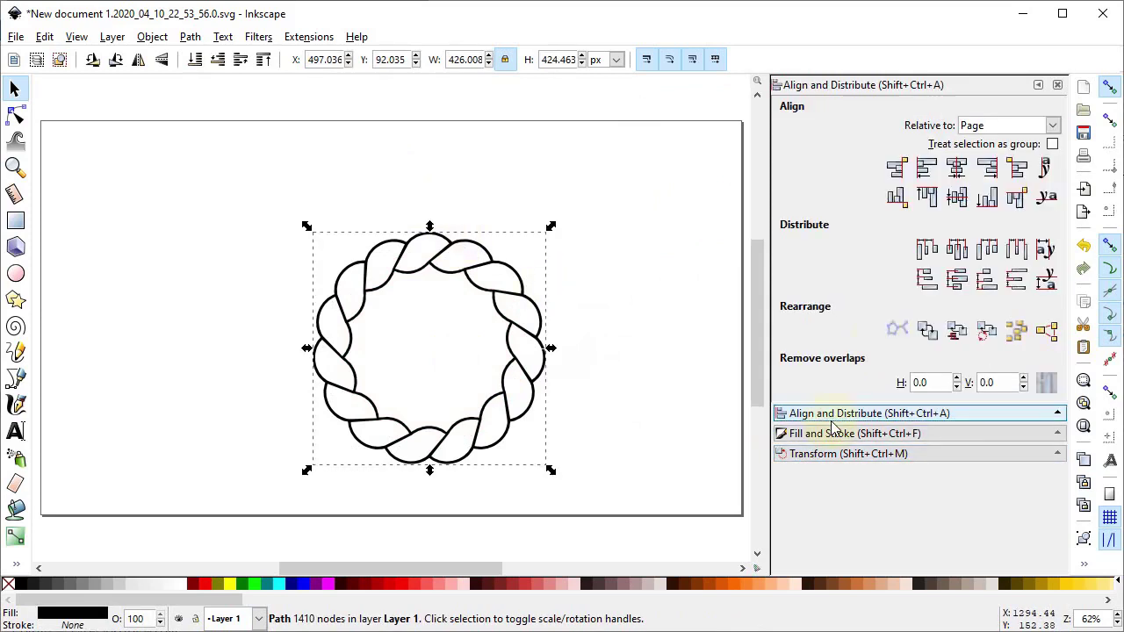
click(1022, 128)
click(933, 224)
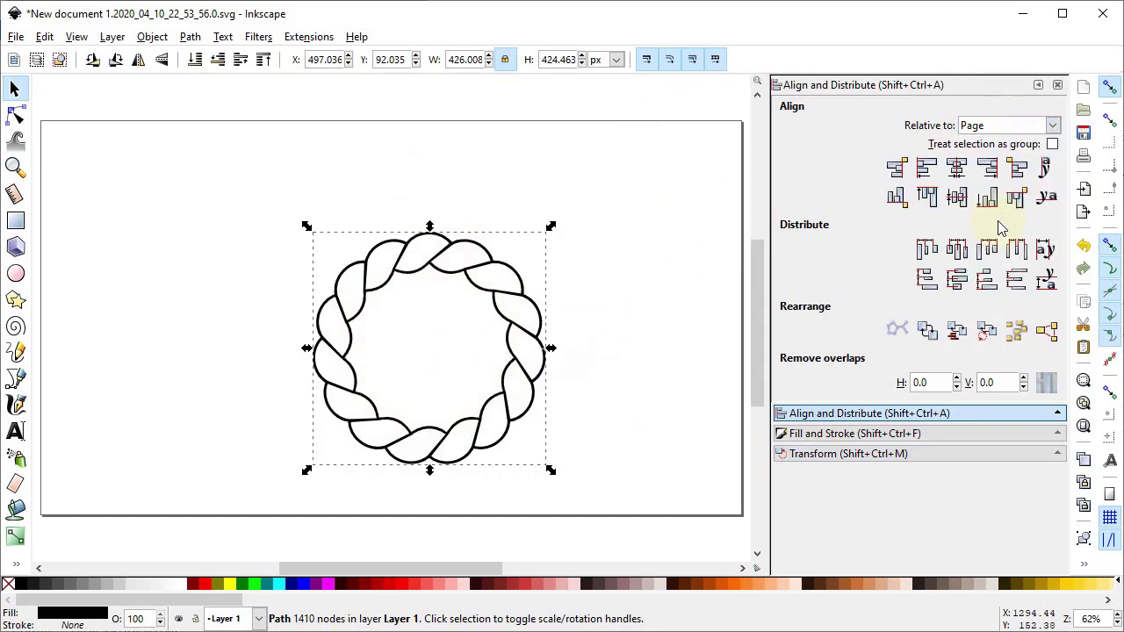
click(956, 167)
click(956, 196)
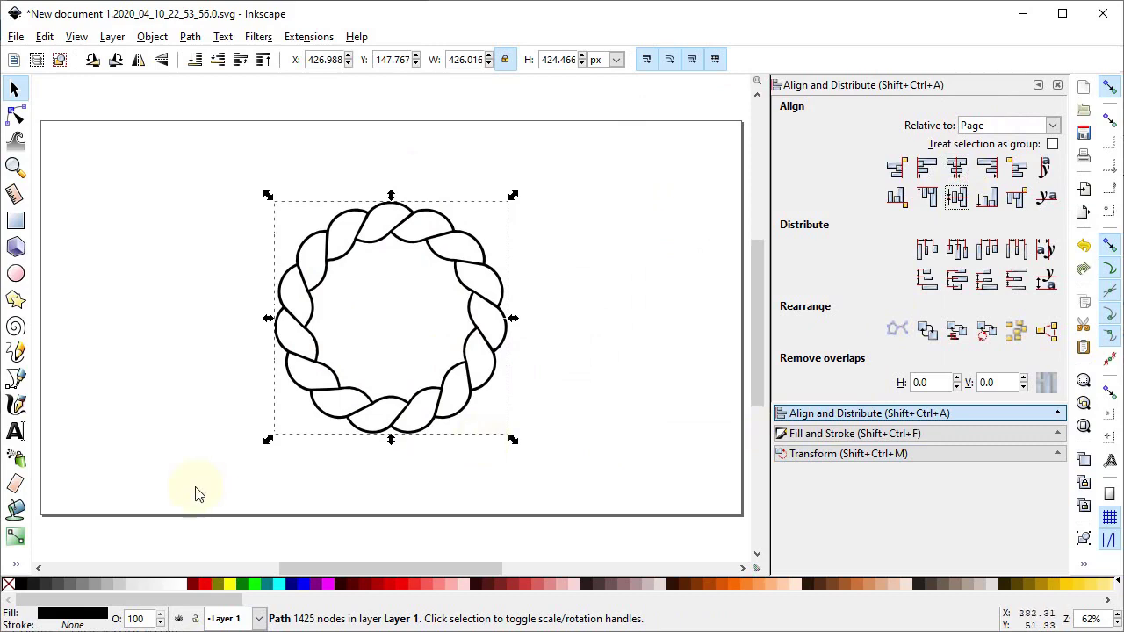
shift+click(25, 587)
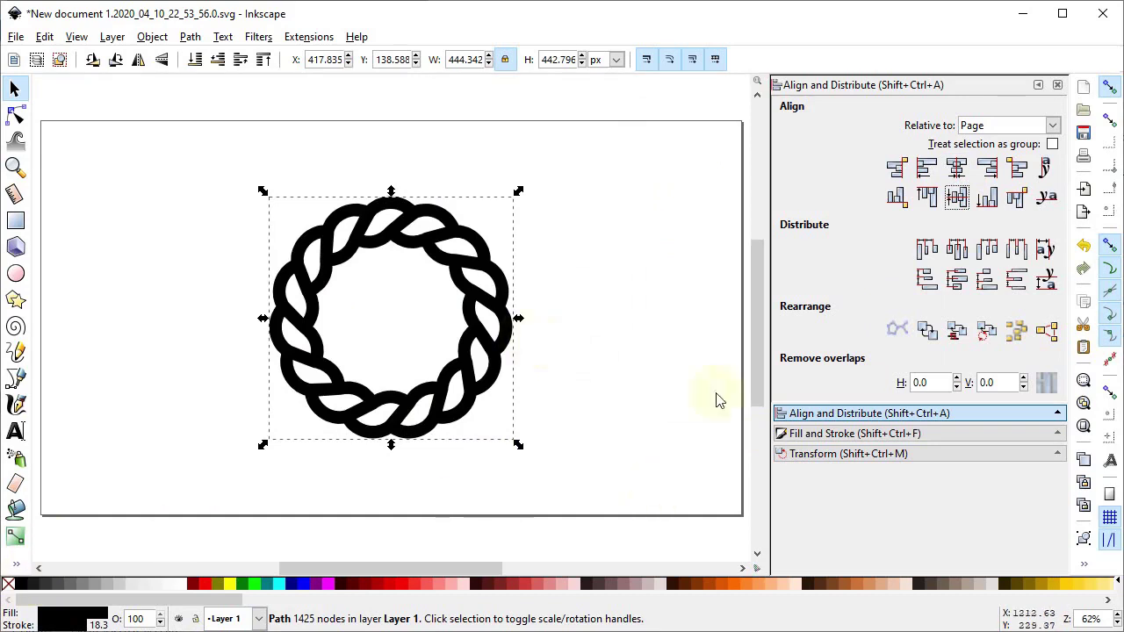
Set the ring's stroke width to 8 px in Fill and Stroke.
click(810, 433)
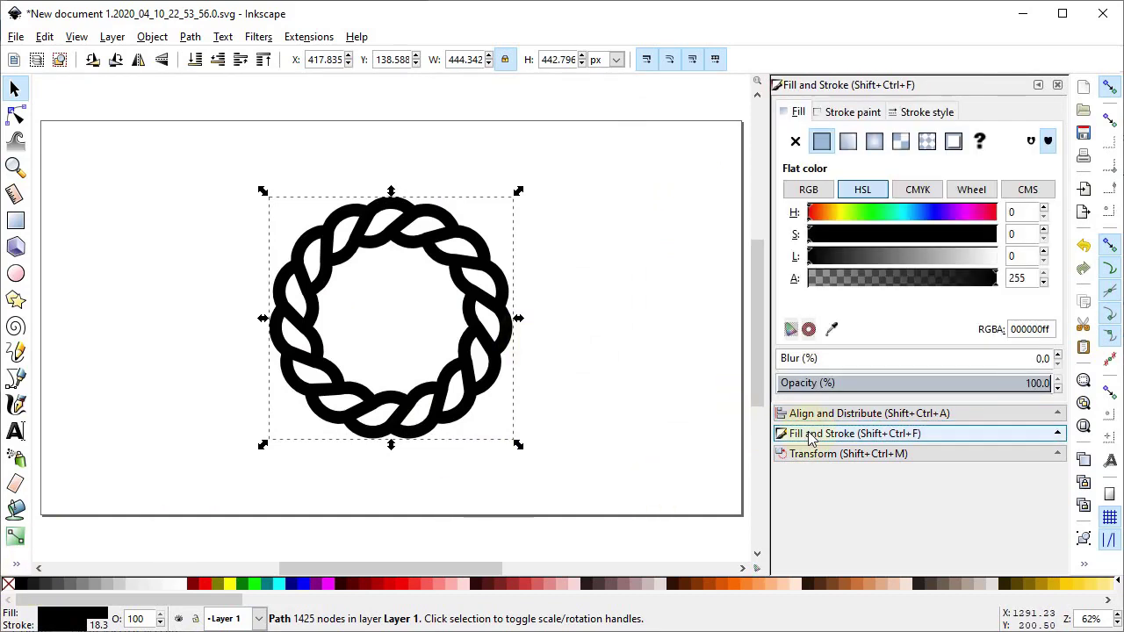
click(925, 114)
drag(913, 139, 872, 142)
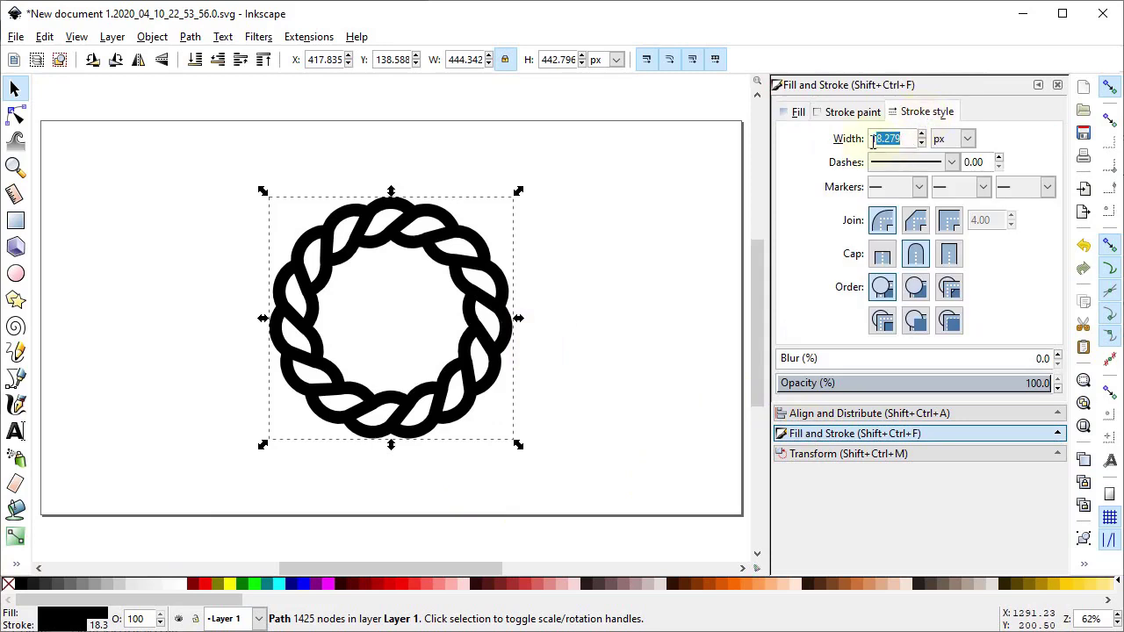
text(8)
key(Return)
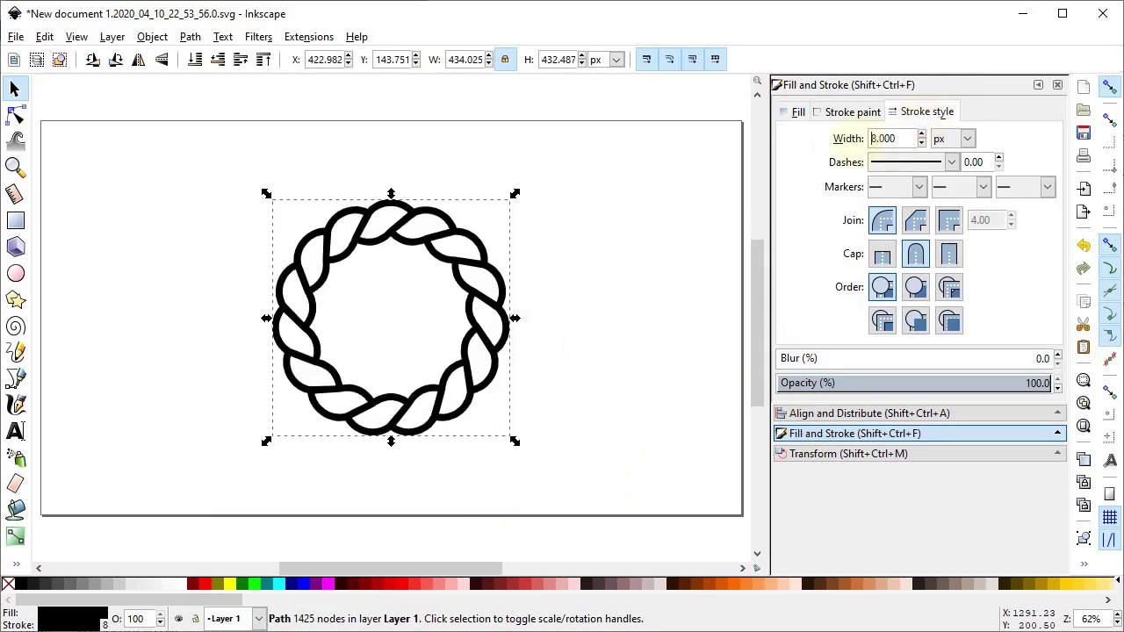
Convert the stroke to a filled path with Stroke to Path and fill it red.
click(188, 37)
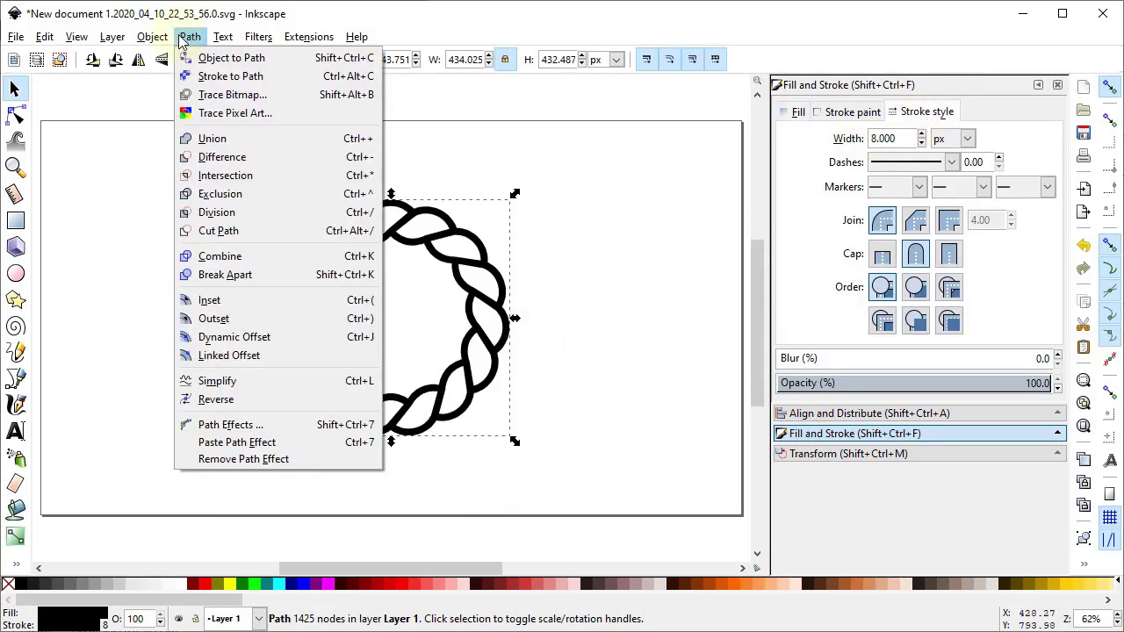
click(218, 78)
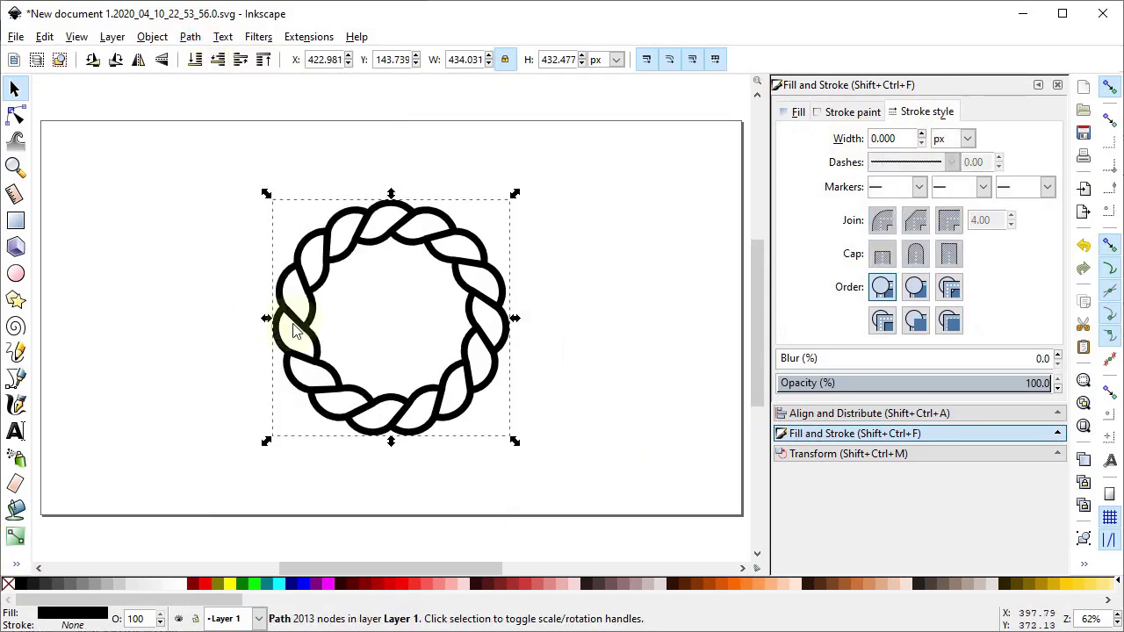
click(430, 586)
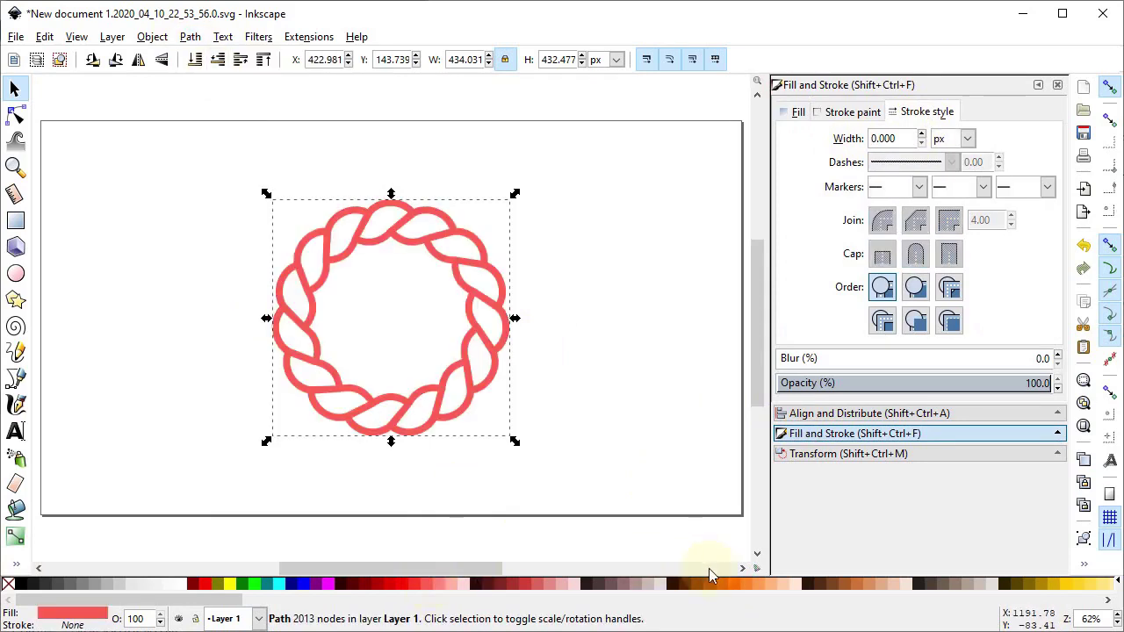
click(742, 585)
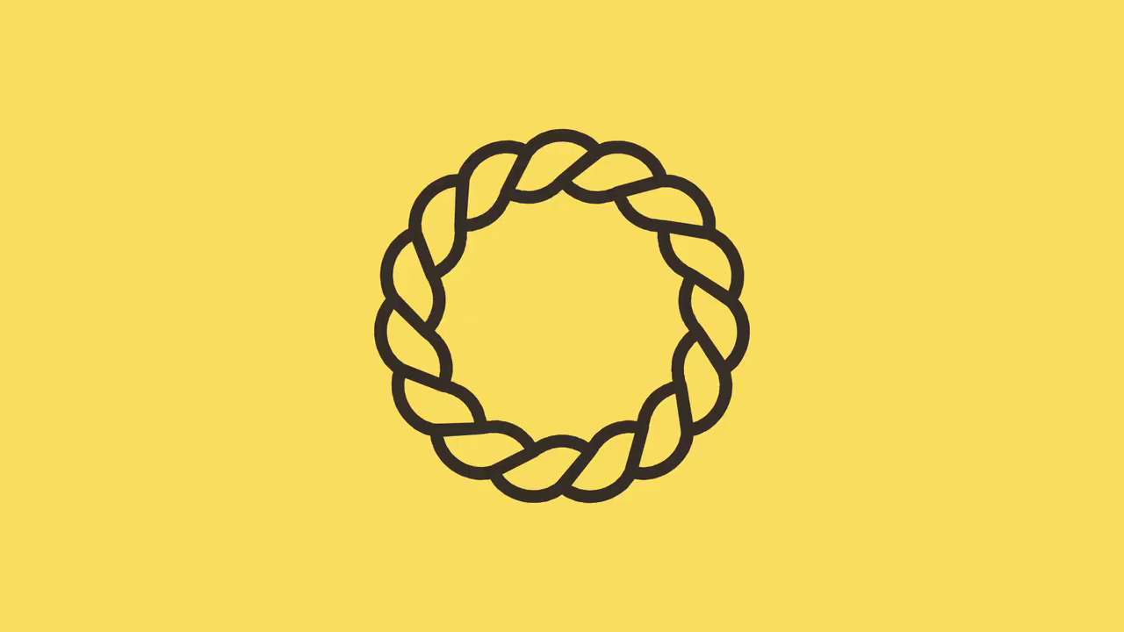